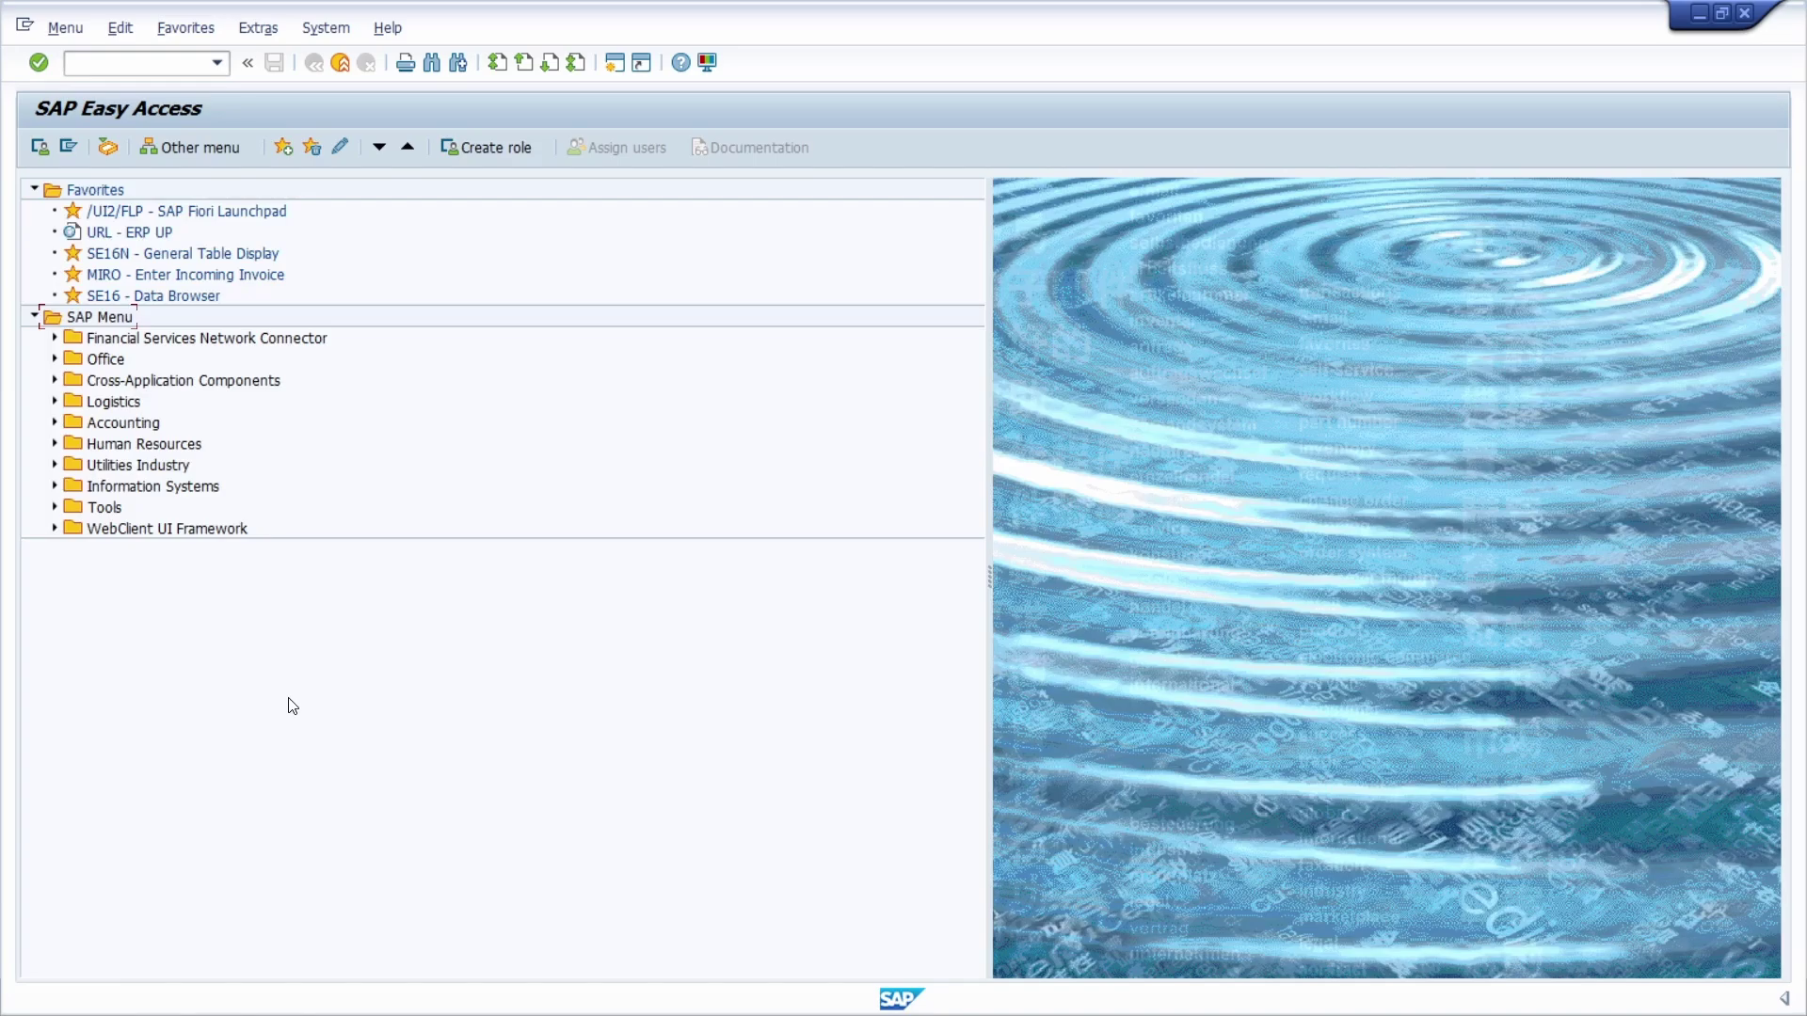
pyautogui.click(142, 70)
pyautogui.write('me23')
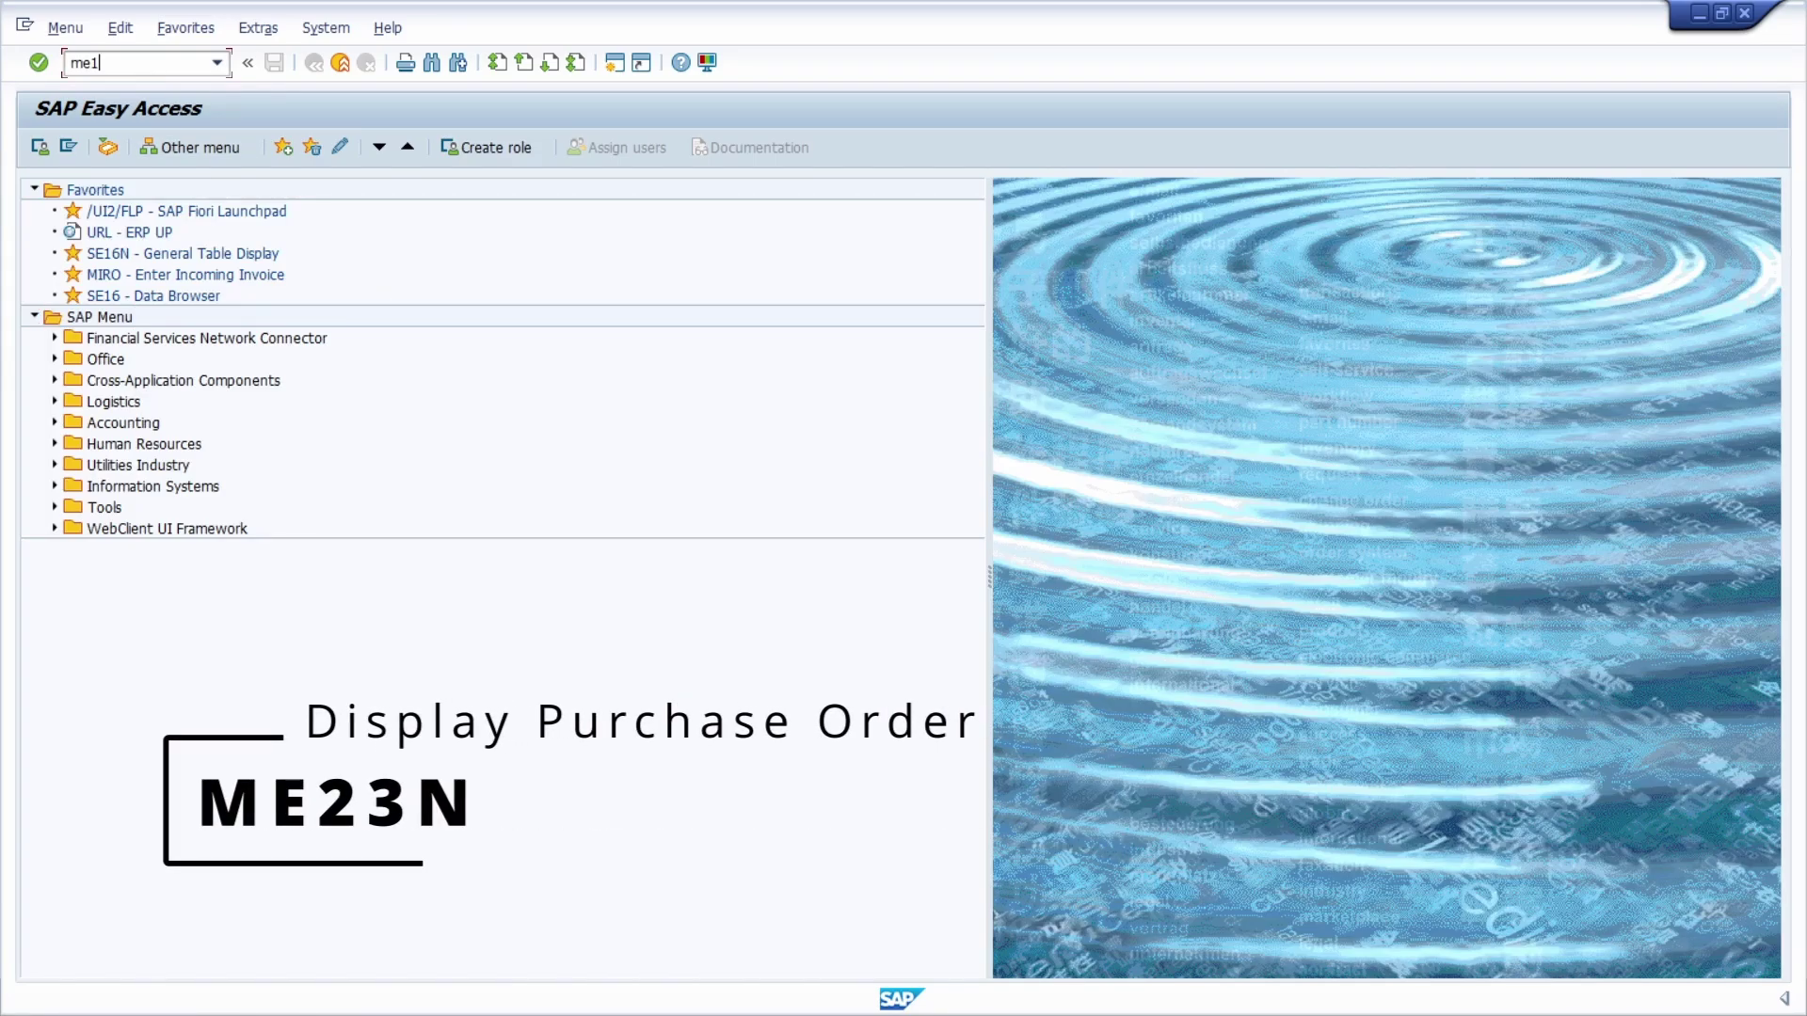
pyautogui.write('n')
pyautogui.press('Return')
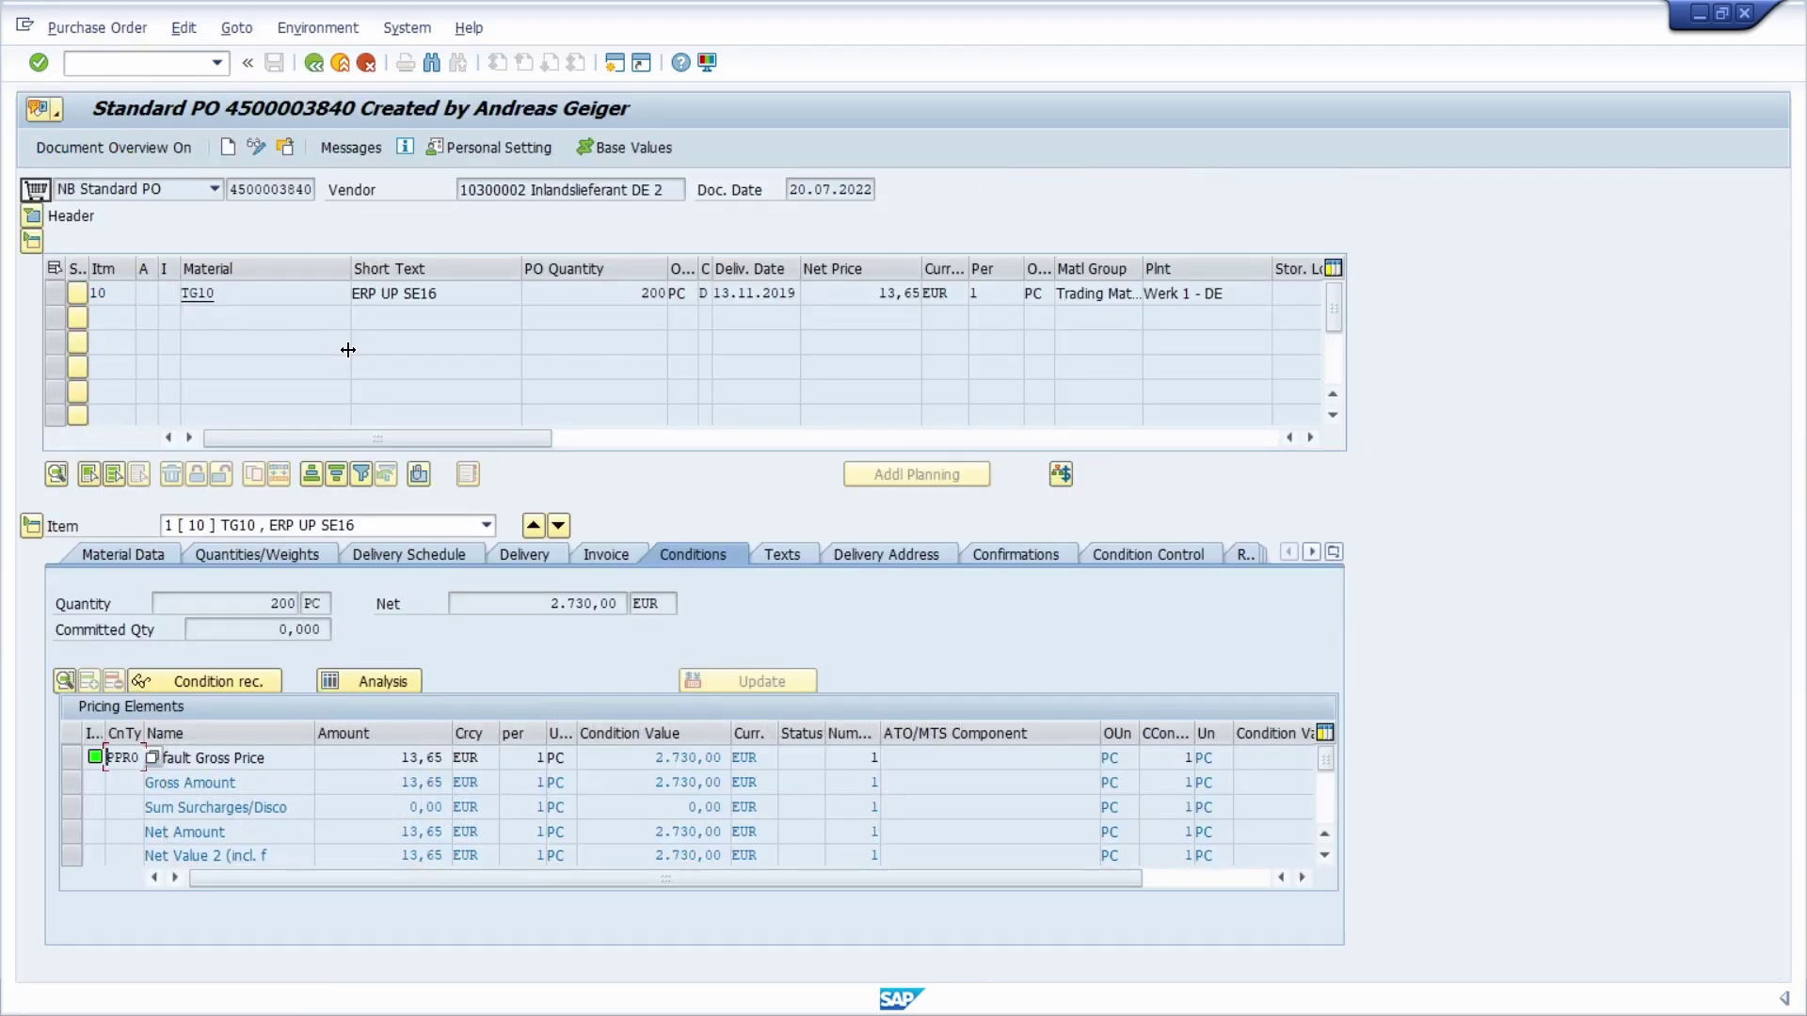
# Scroll the item grid right and inspect item 10's Char Desc. 1, 2 and 3 fields.
pyautogui.moveTo(340, 442); pyautogui.dragTo(836, 443)
pyautogui.click(502, 294)
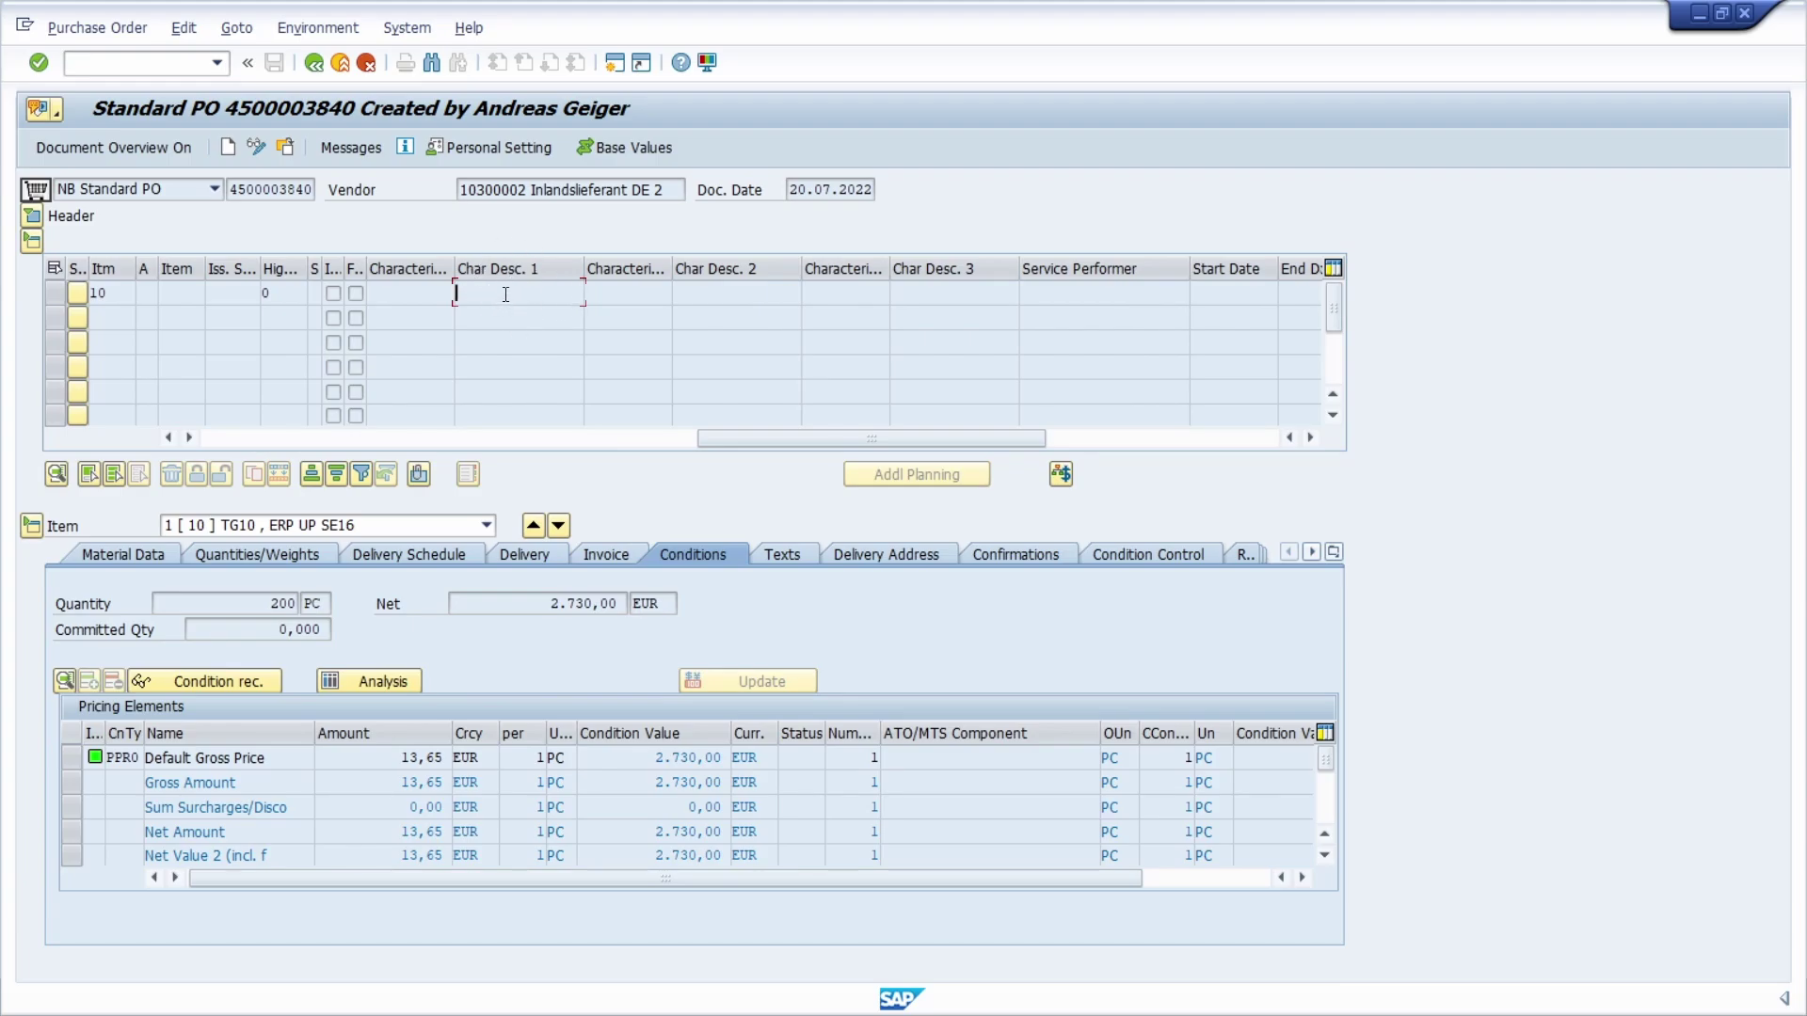
pyautogui.click(749, 295)
pyautogui.click(950, 295)
pyautogui.click(521, 299)
pyautogui.press('F1')
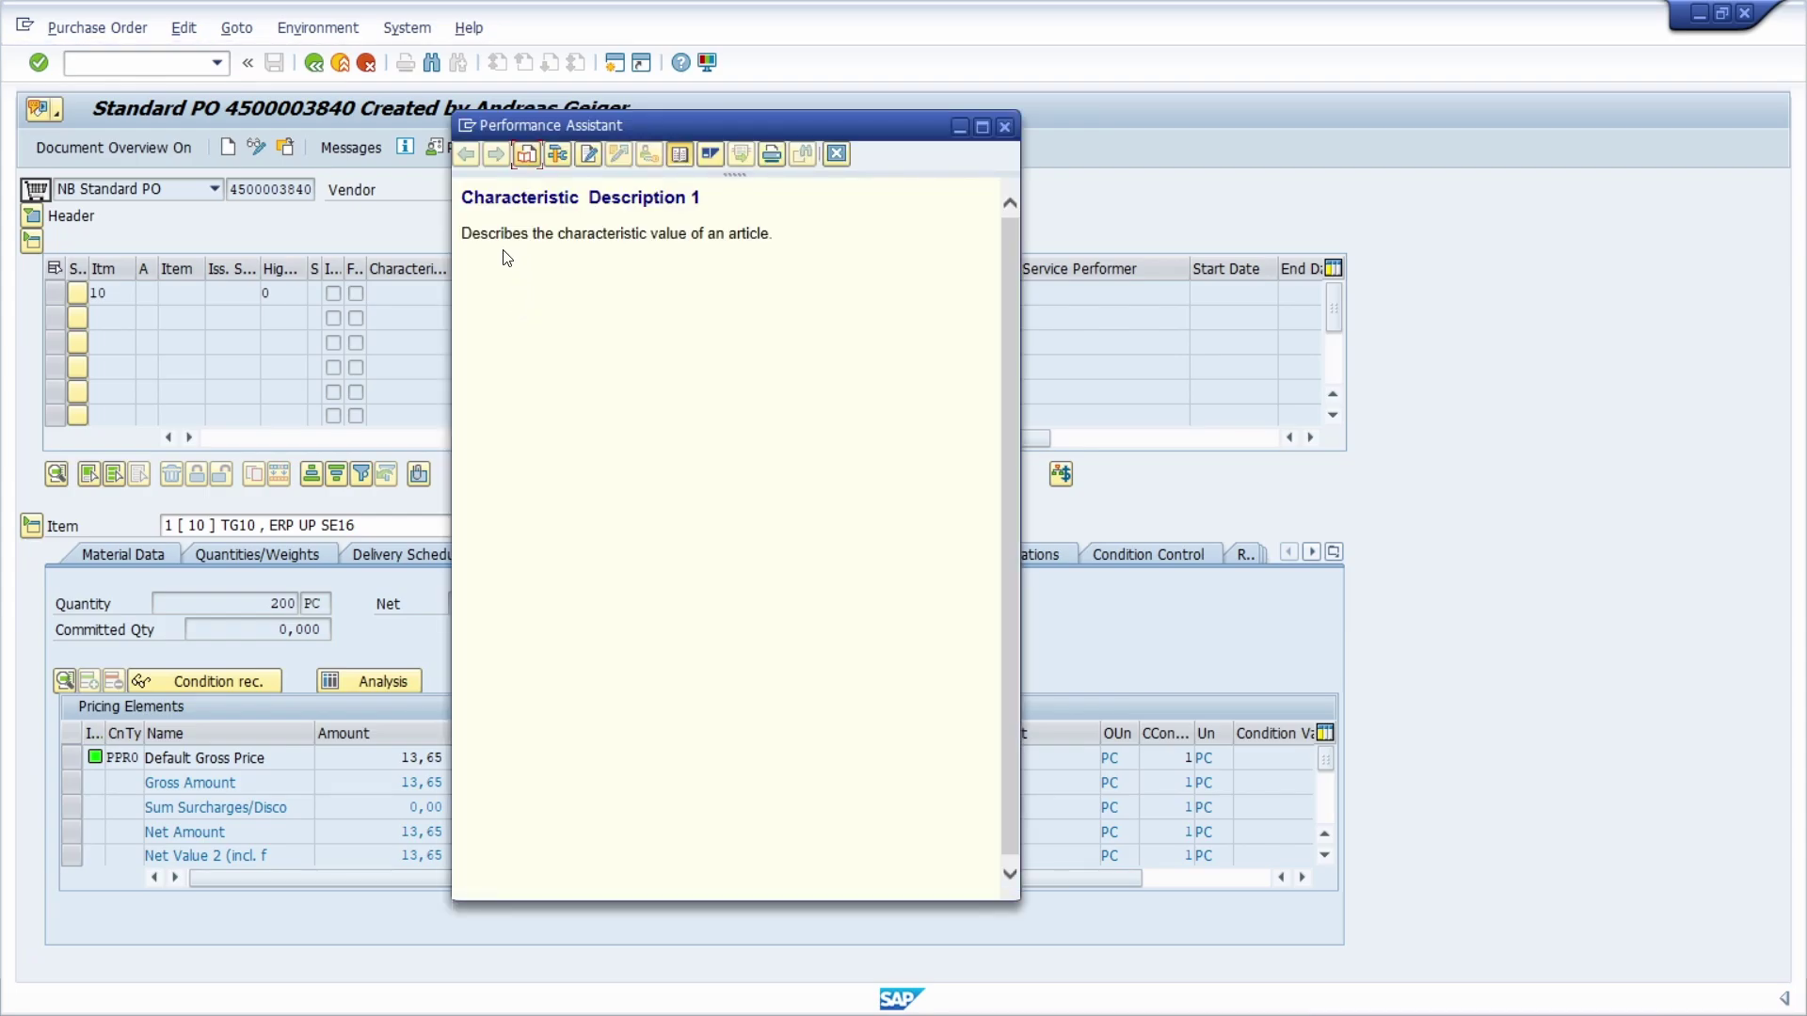
pyautogui.moveTo(462, 234); pyautogui.dragTo(796, 245)
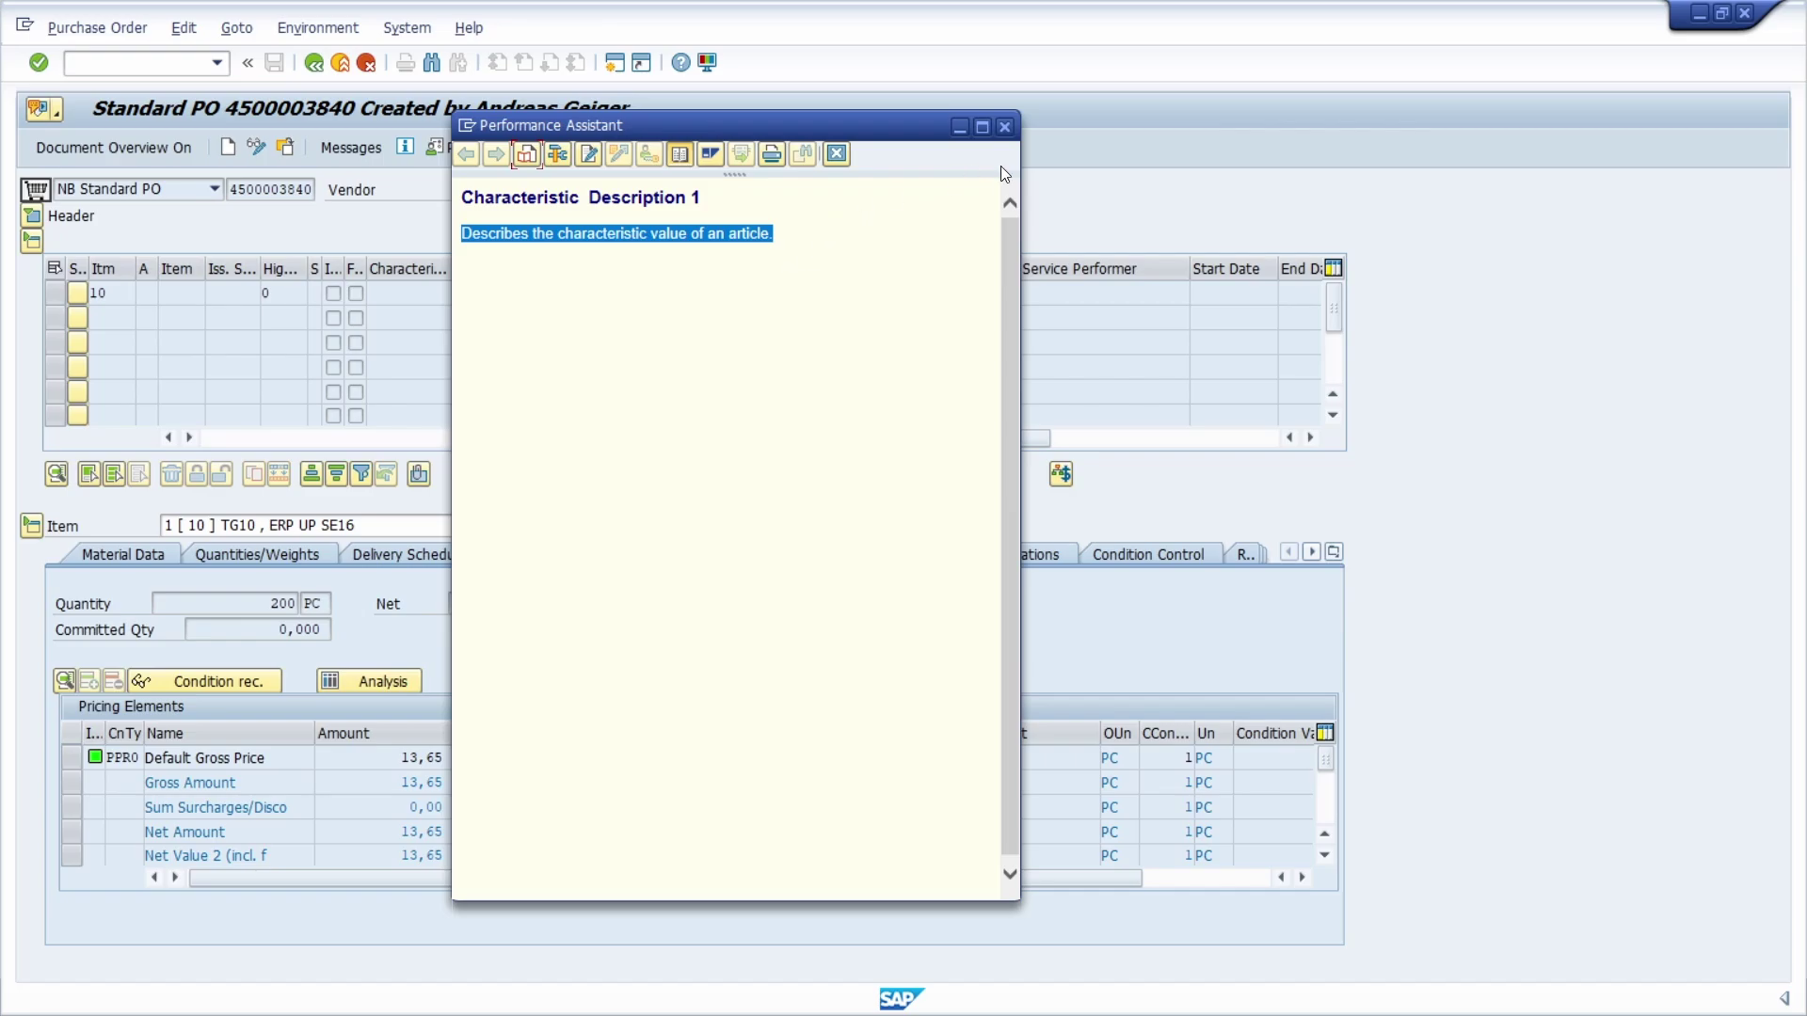
pyautogui.click(1003, 127)
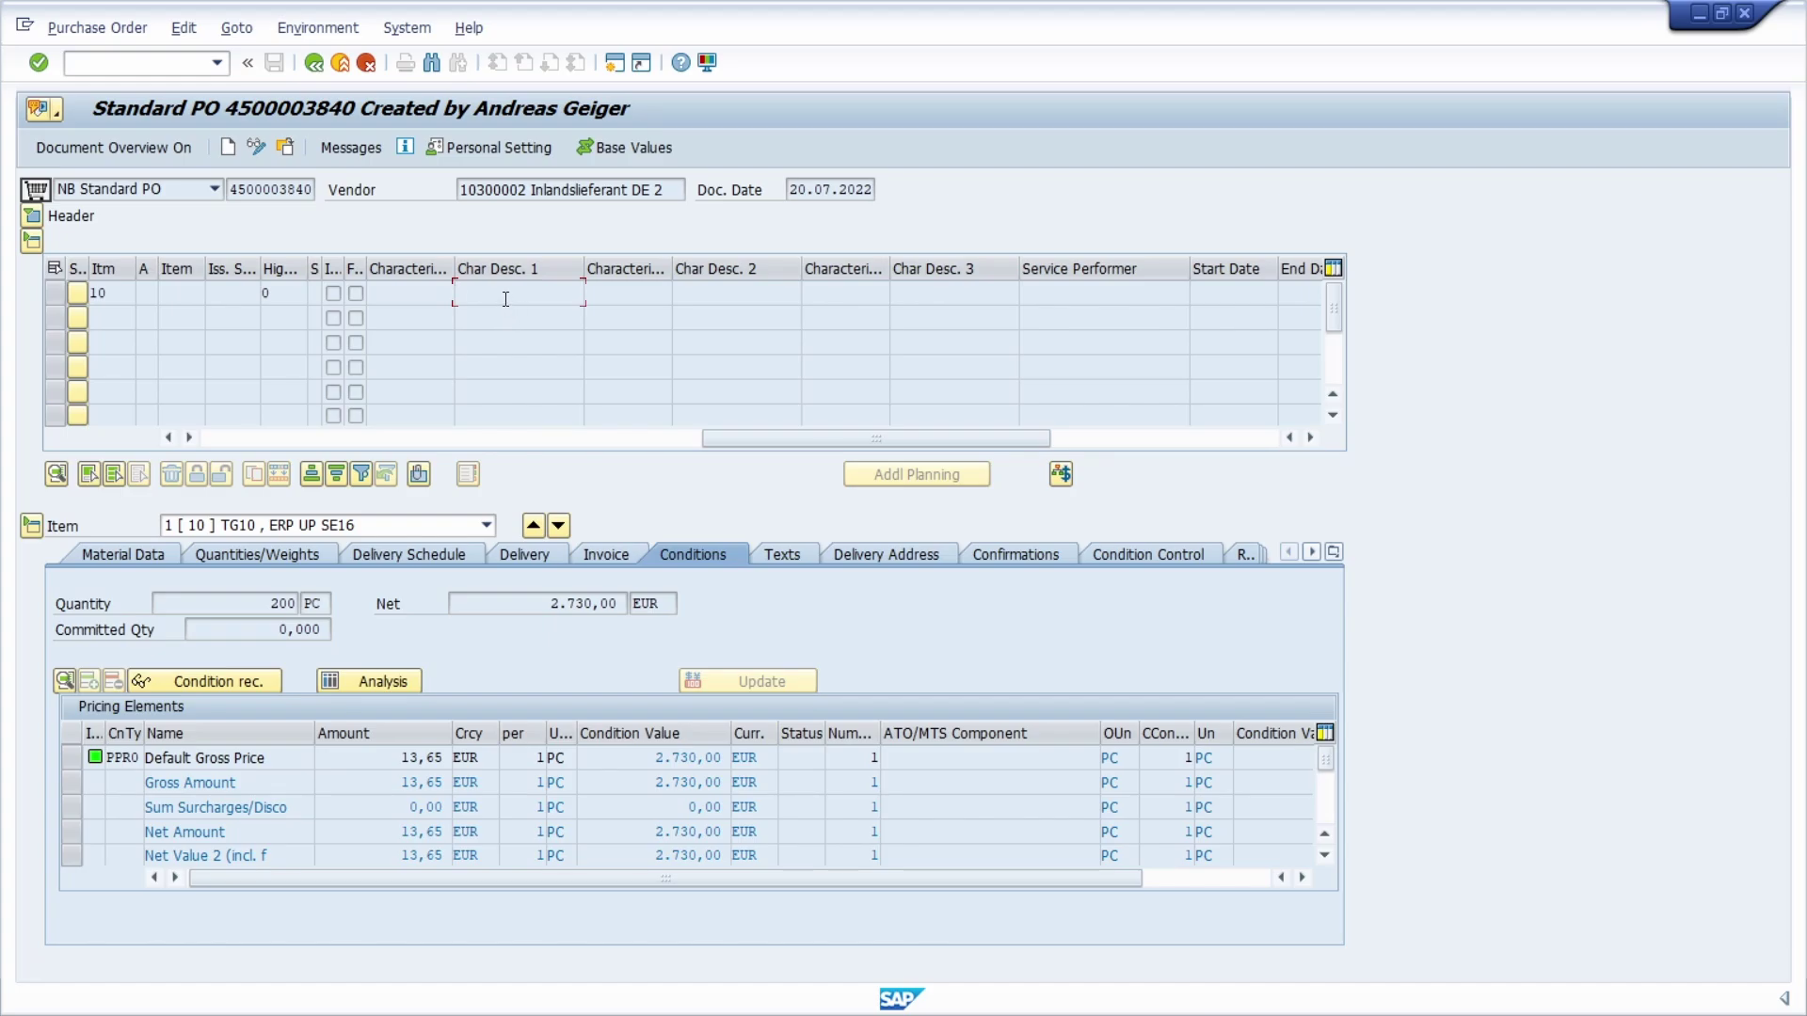
# Widen item 10's Characteristic 1 column and bring up its field help.
pyautogui.click(409, 284)
pyautogui.moveTo(454, 269); pyautogui.dragTo(562, 268)
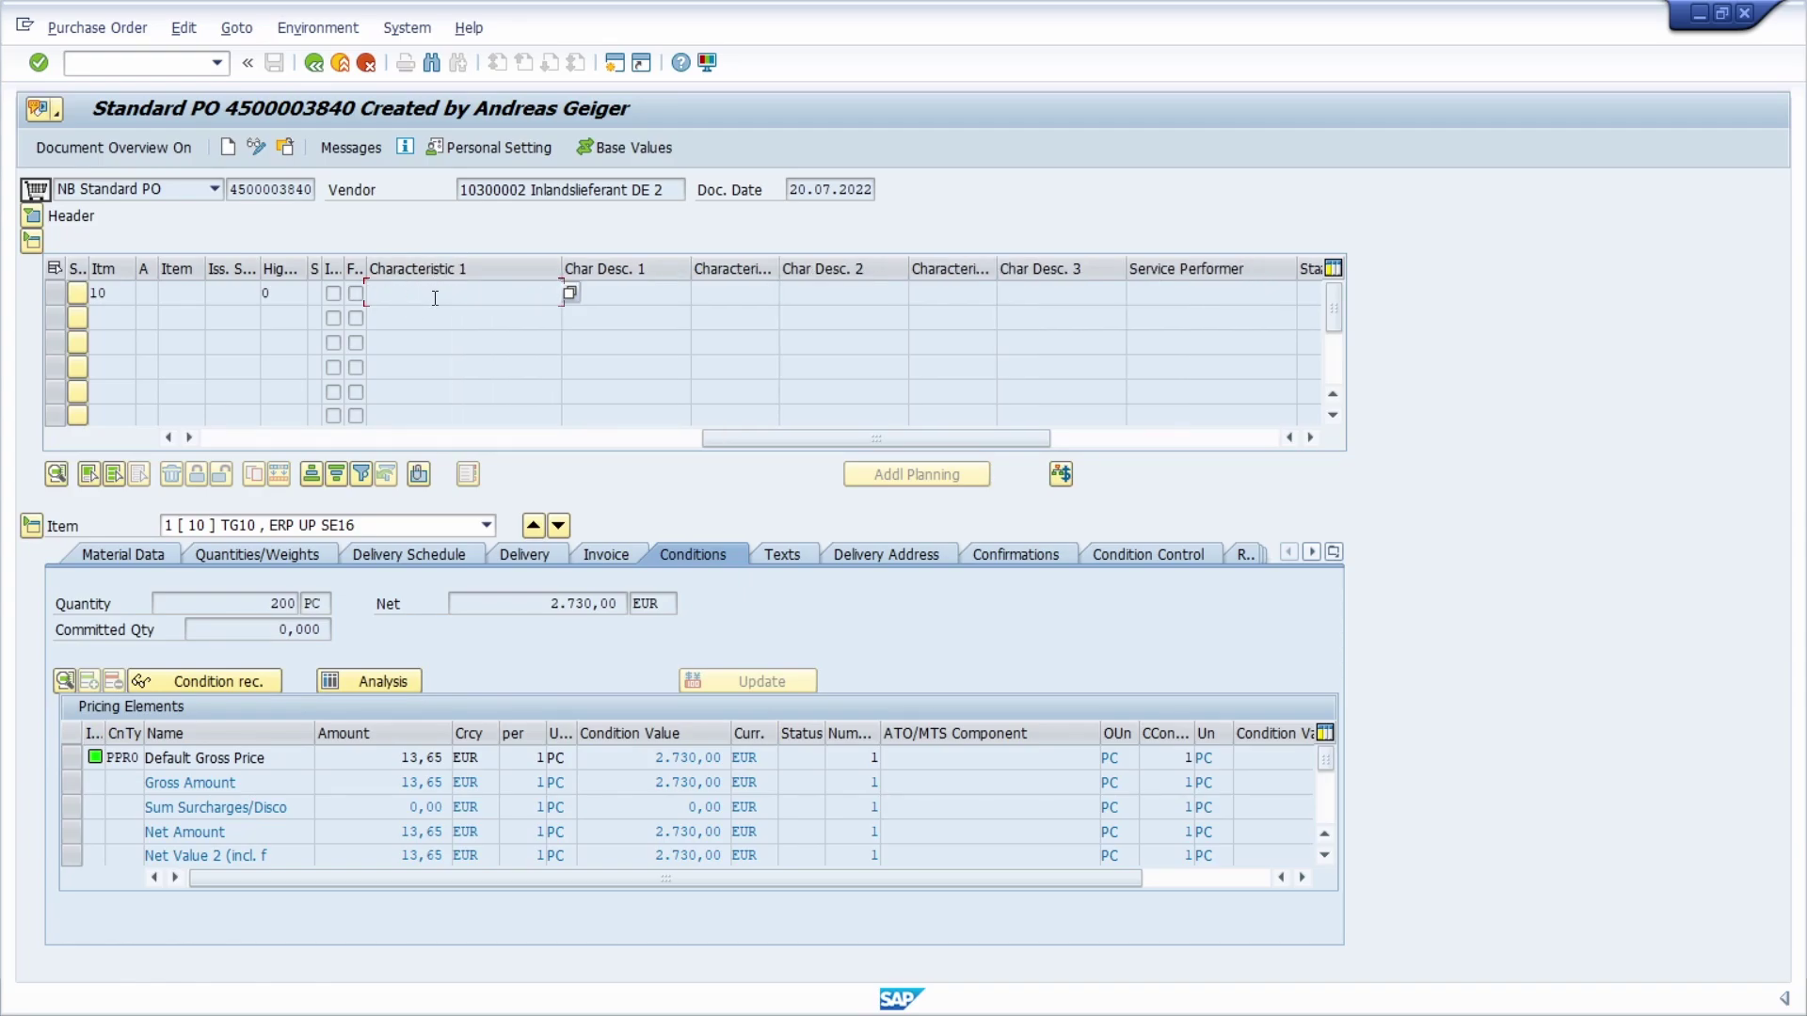
pyautogui.press('F1')
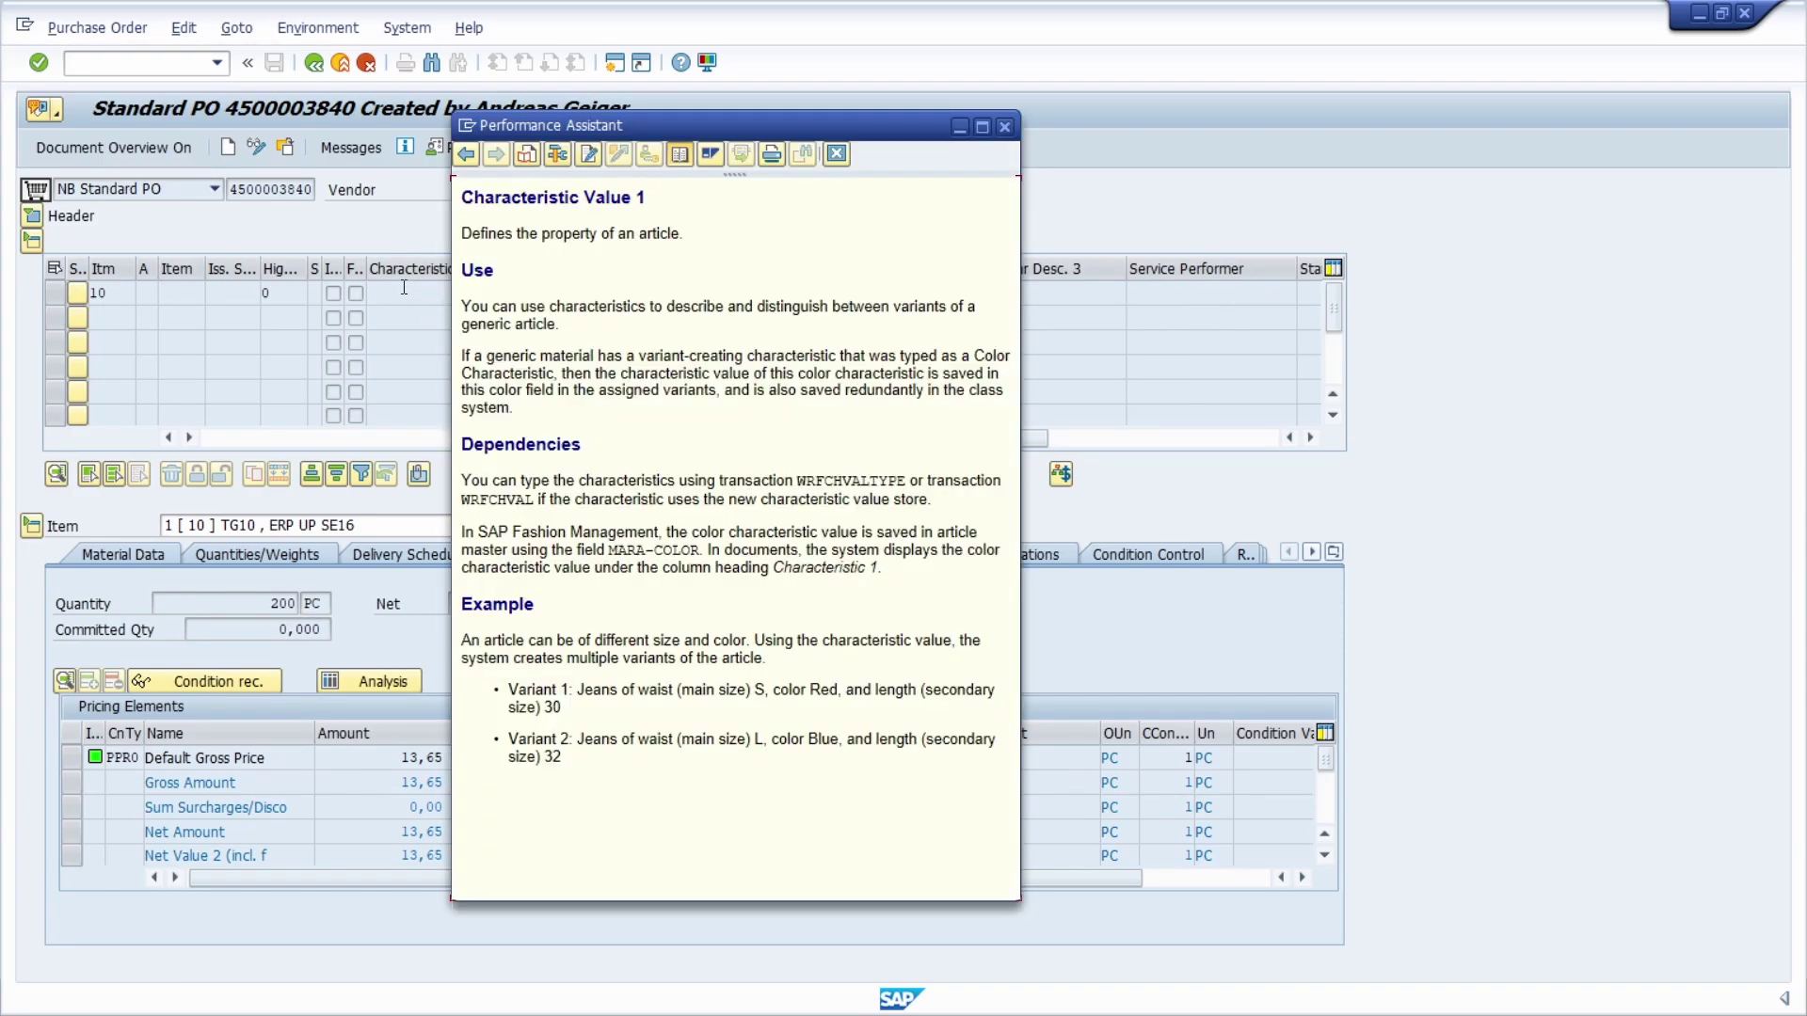
# Read the Characteristic Value 1 definition and Use paragraph, then close the help.
pyautogui.moveTo(462, 233); pyautogui.dragTo(685, 233)
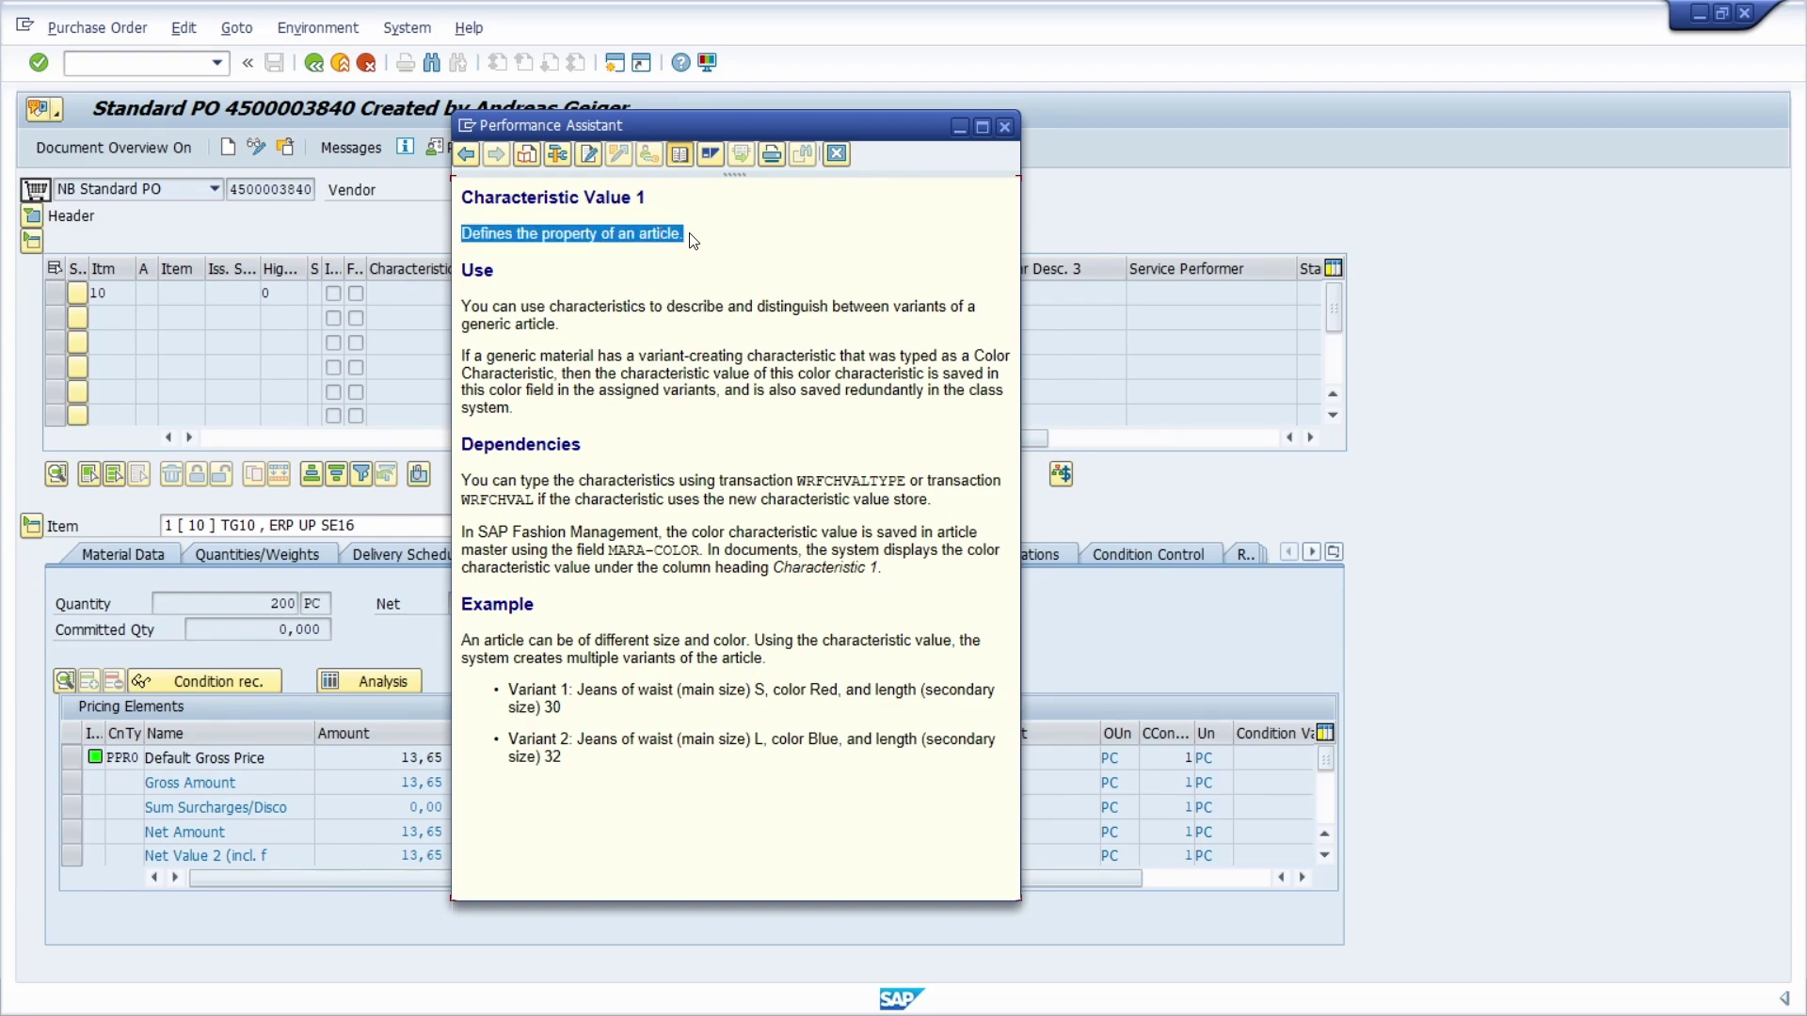
pyautogui.moveTo(461, 306); pyautogui.dragTo(642, 414)
pyautogui.click(642, 414)
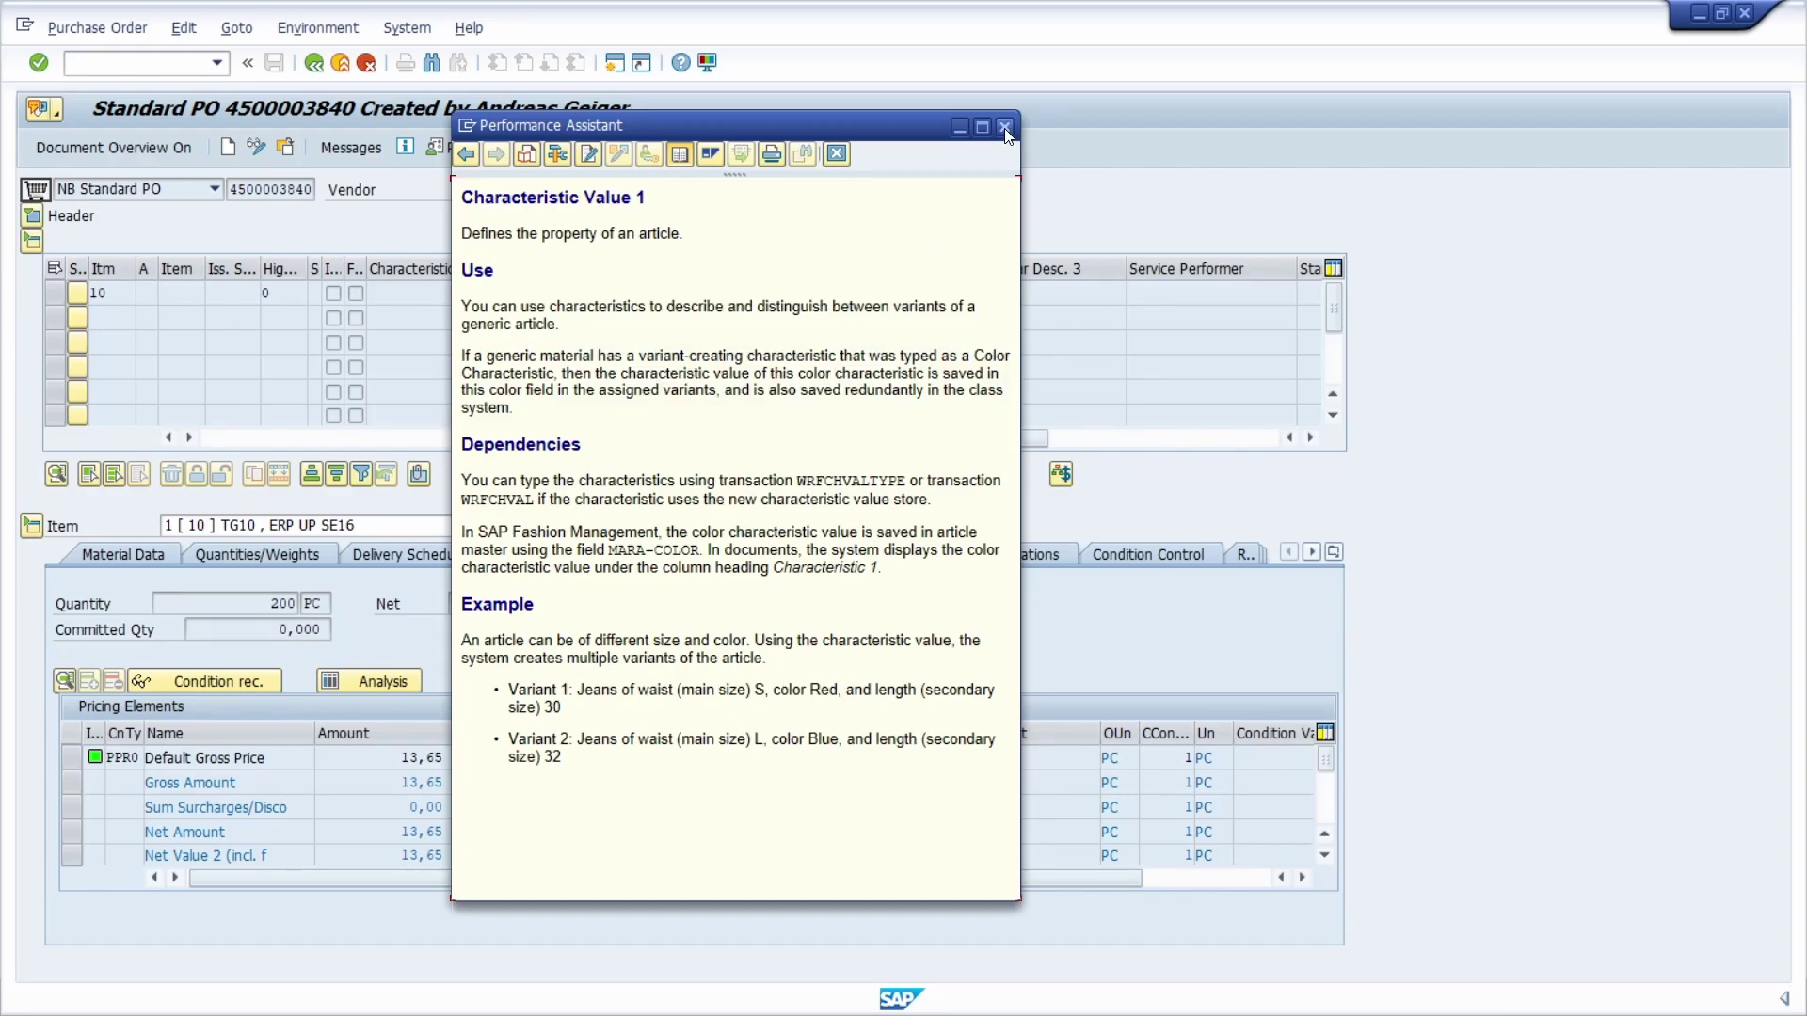
pyautogui.click(1004, 126)
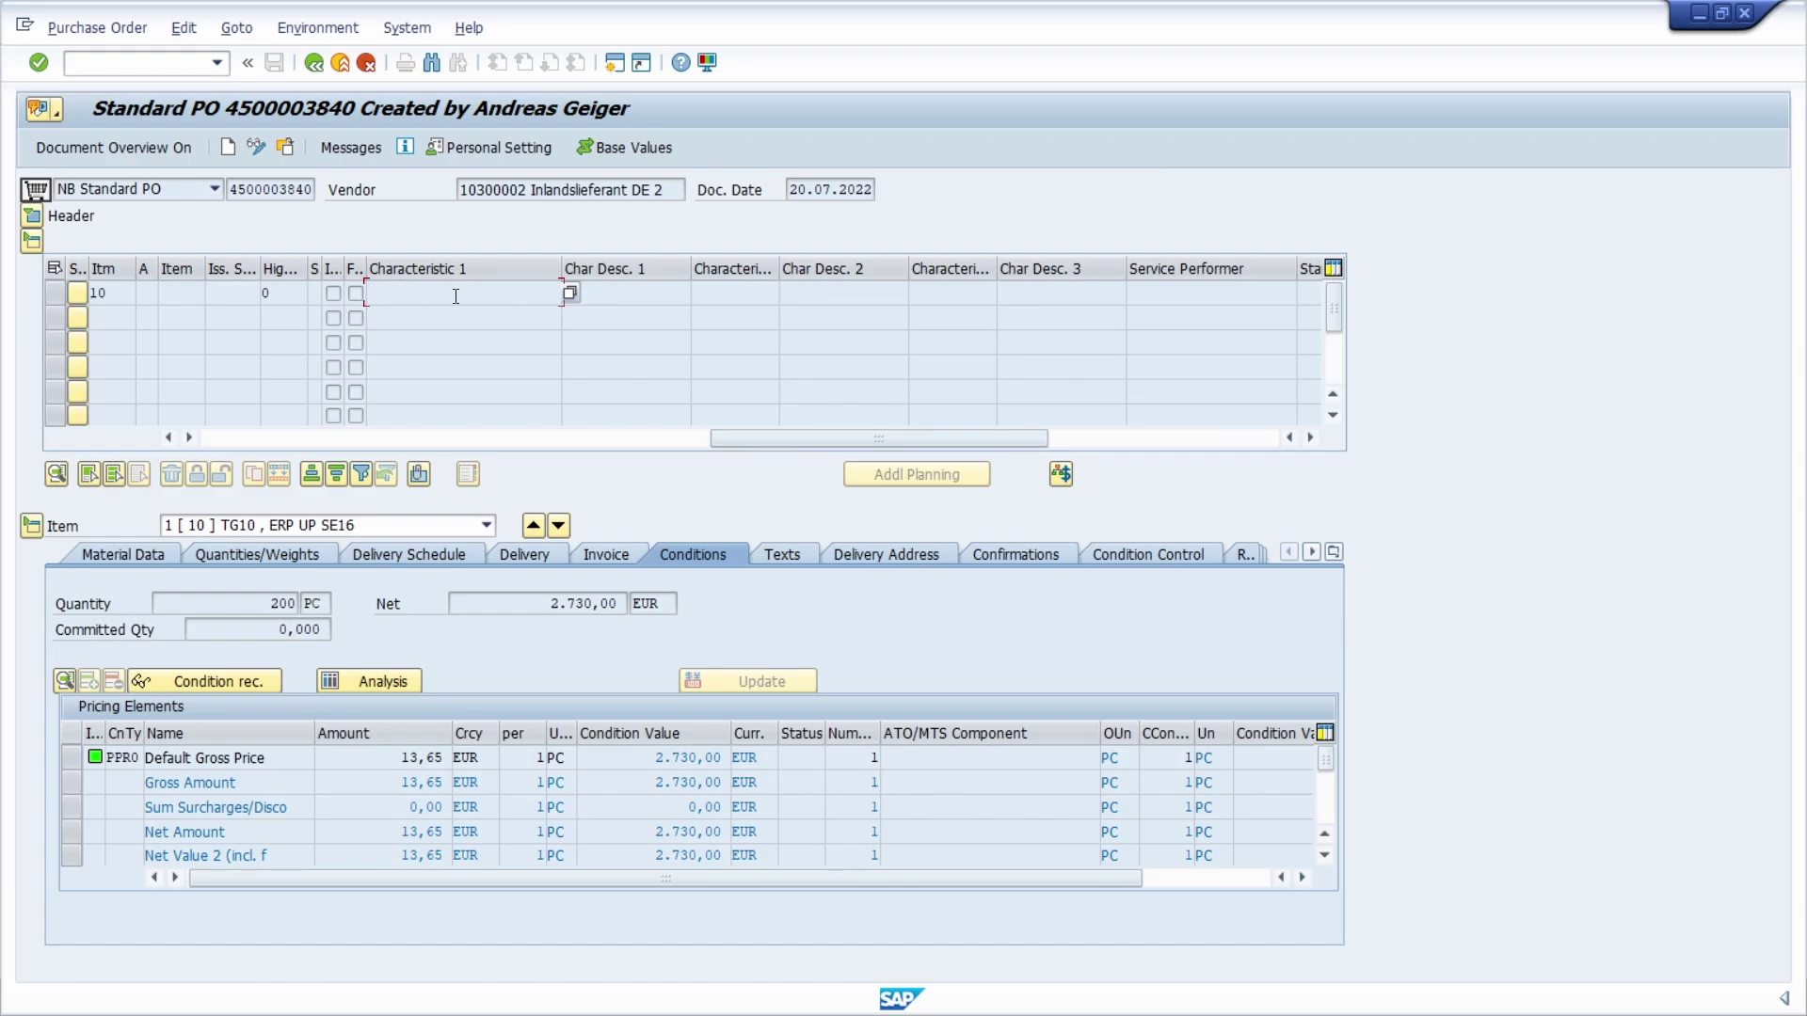
pyautogui.press('F1')
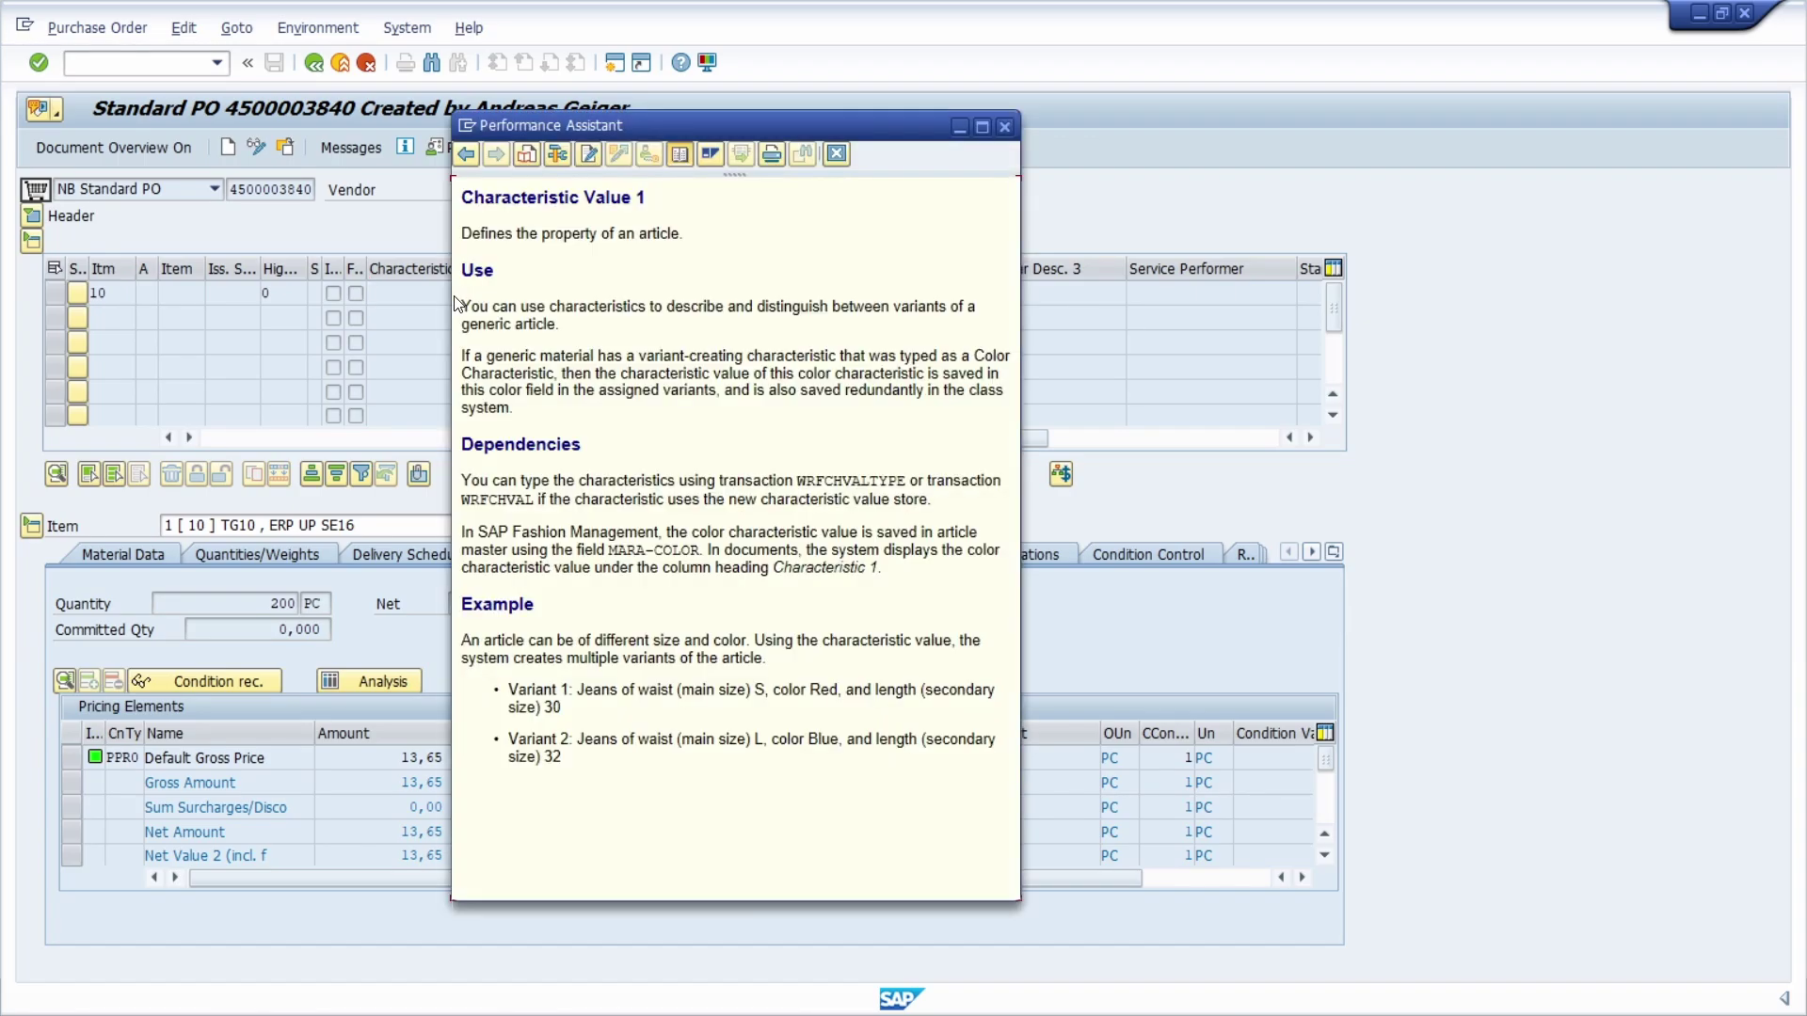
pyautogui.click(557, 155)
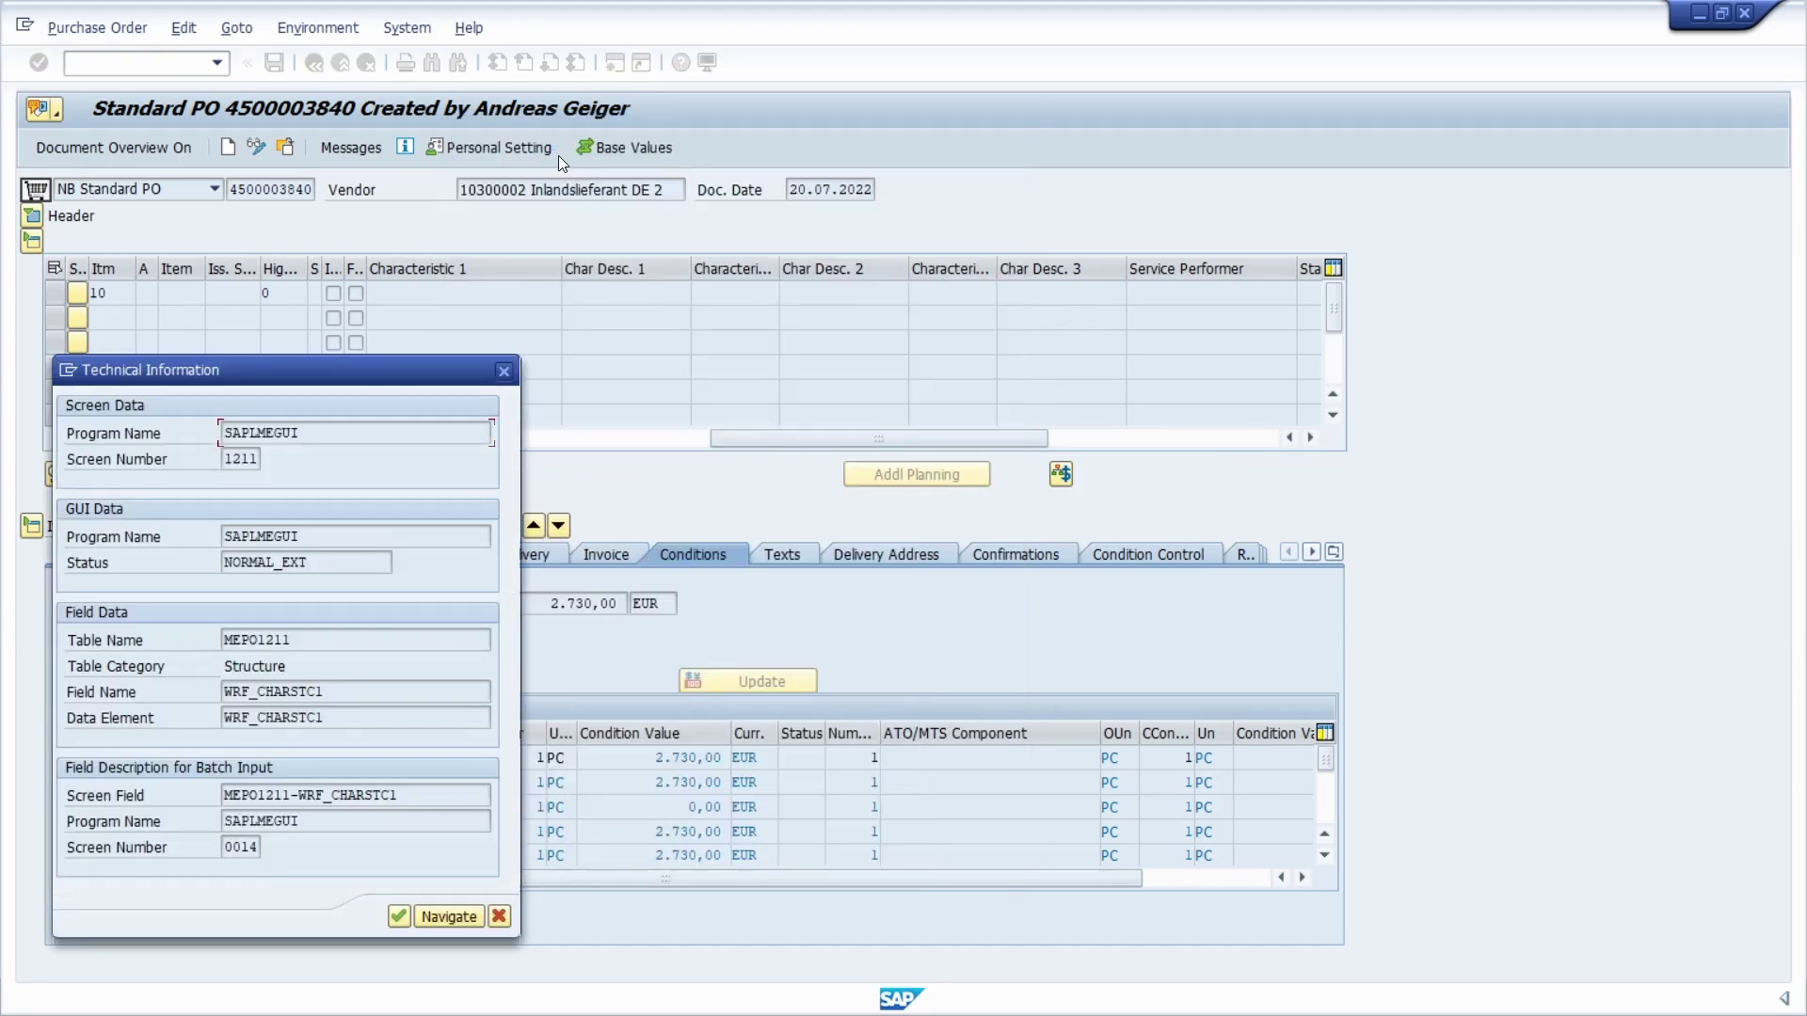
pyautogui.doubleClick(235, 718)
pyautogui.moveTo(236, 718); pyautogui.dragTo(205, 717)
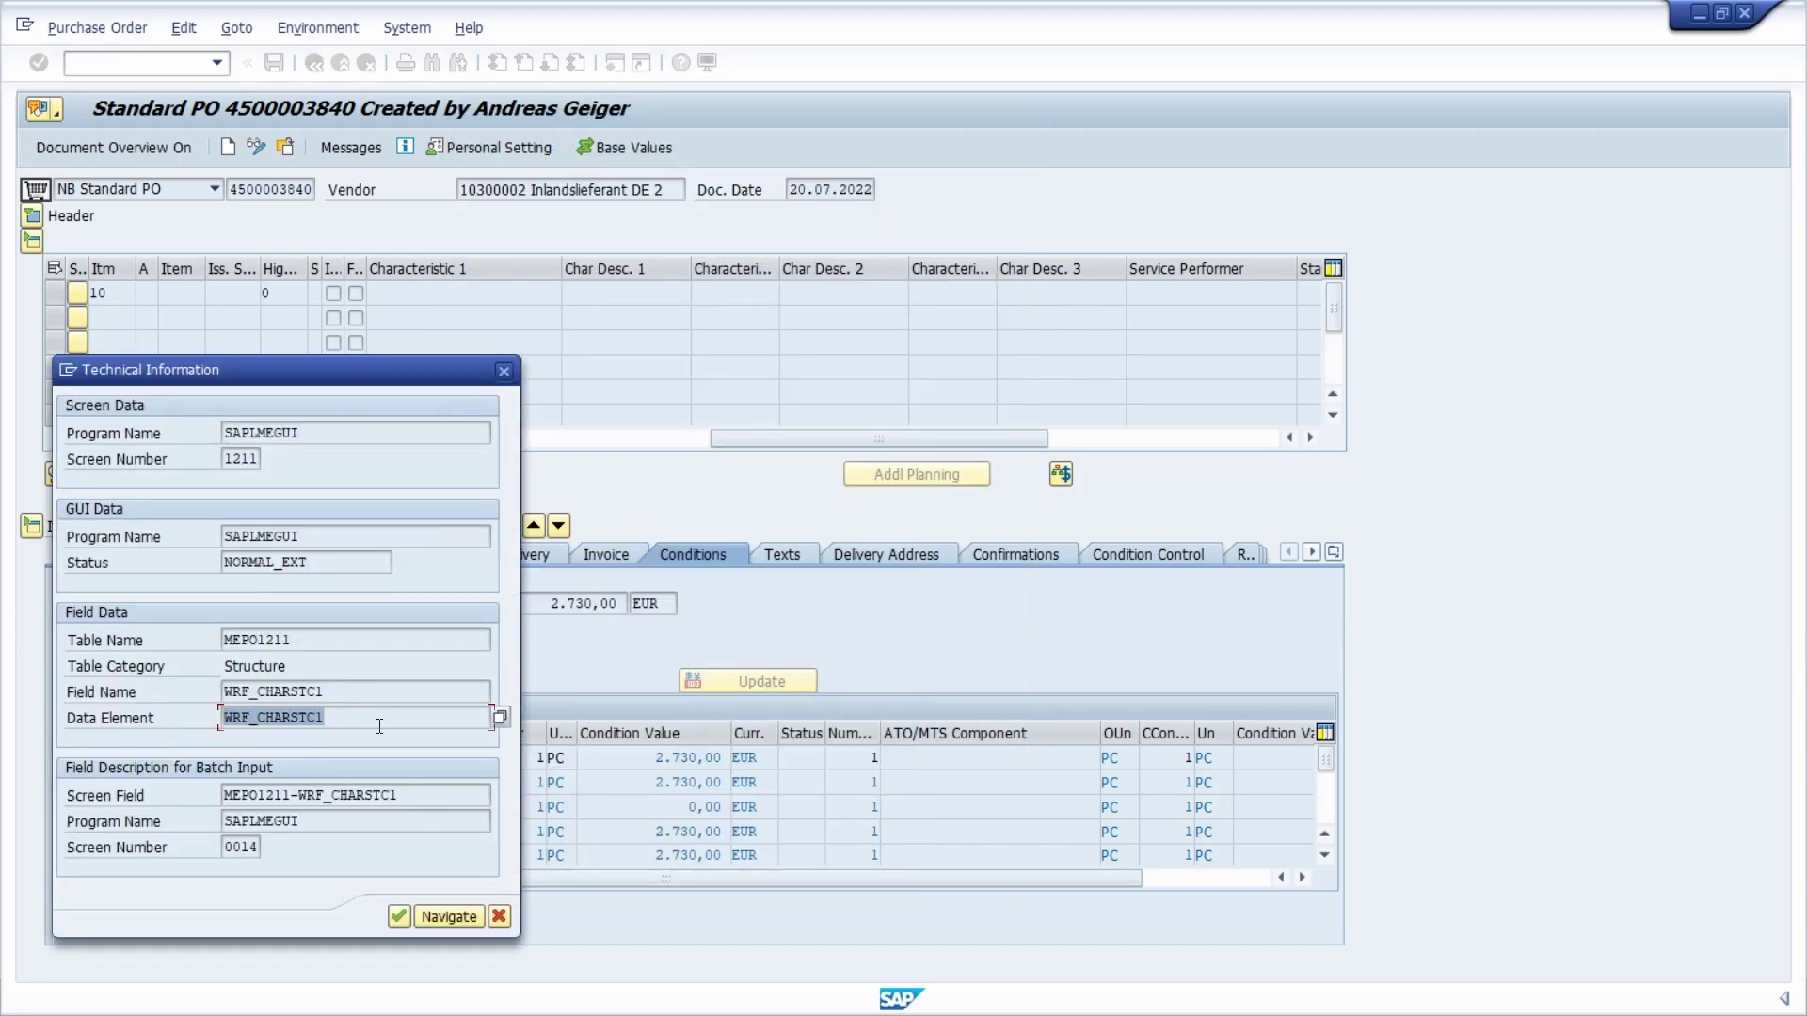
pyautogui.click(316, 718)
pyautogui.click(501, 368)
# Switch to the SAP enhancement project management with /nCMOD.
pyautogui.click(161, 62)
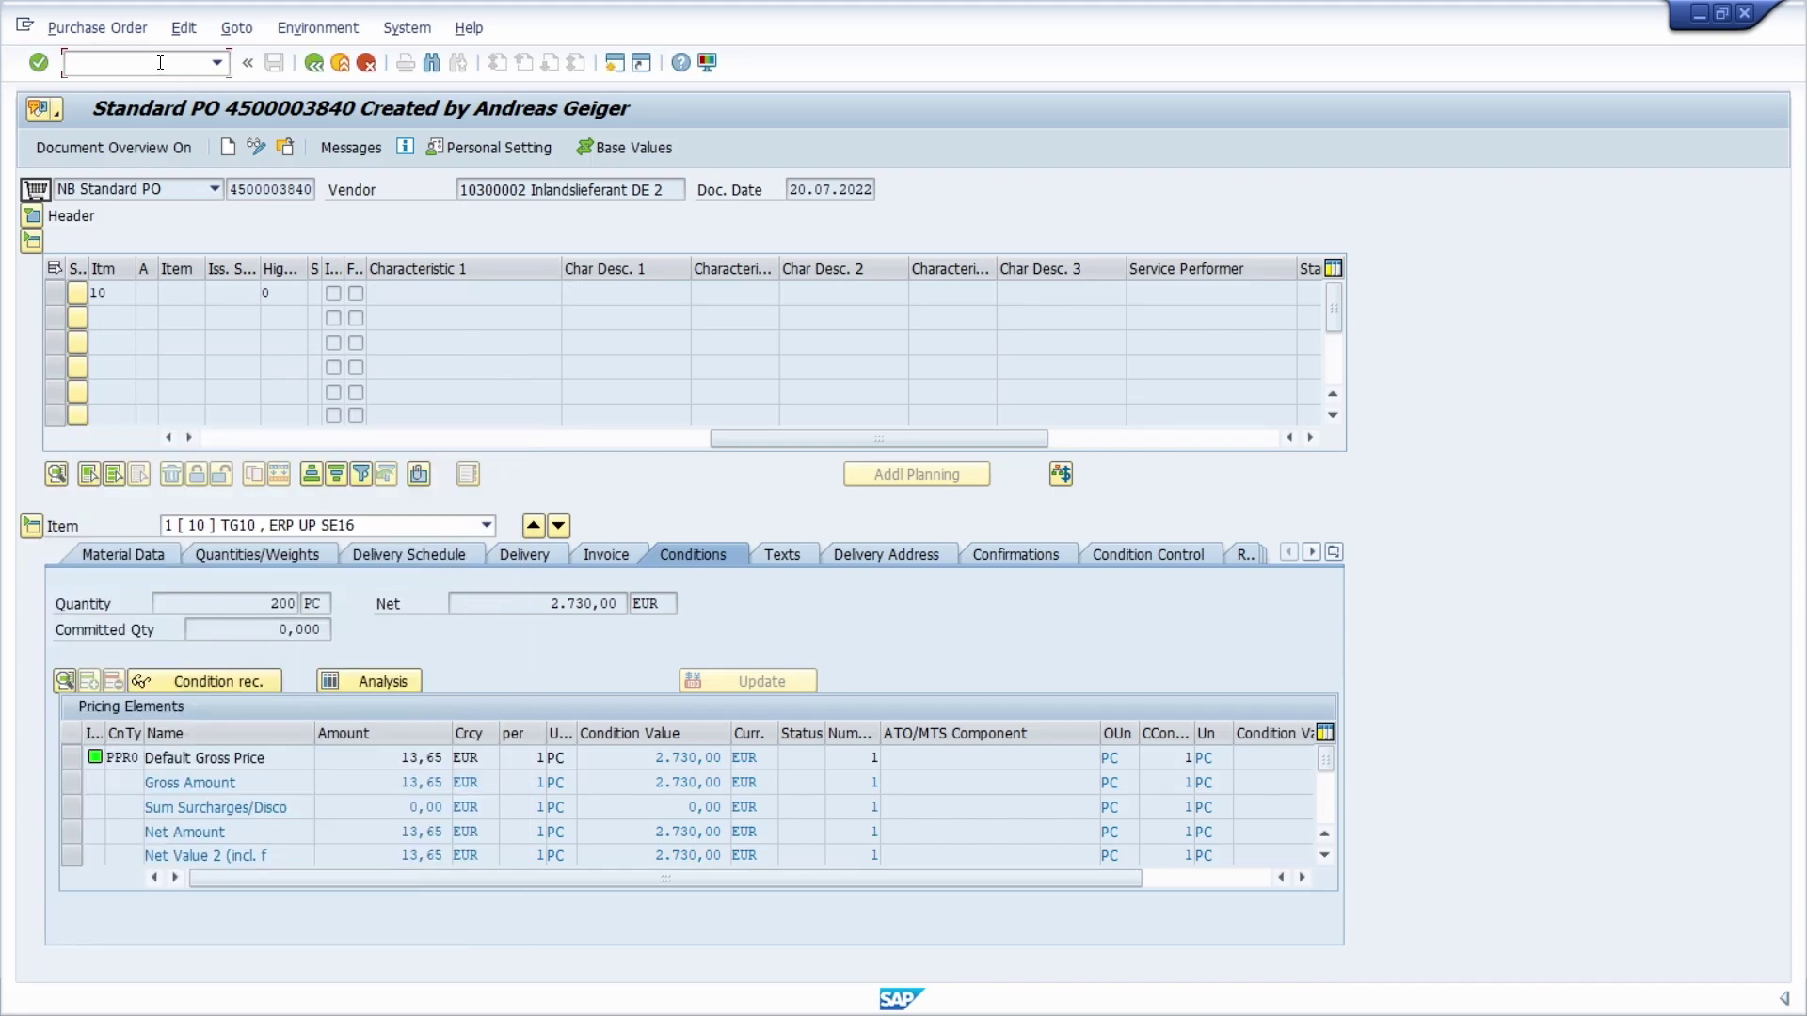
pyautogui.write('/n')
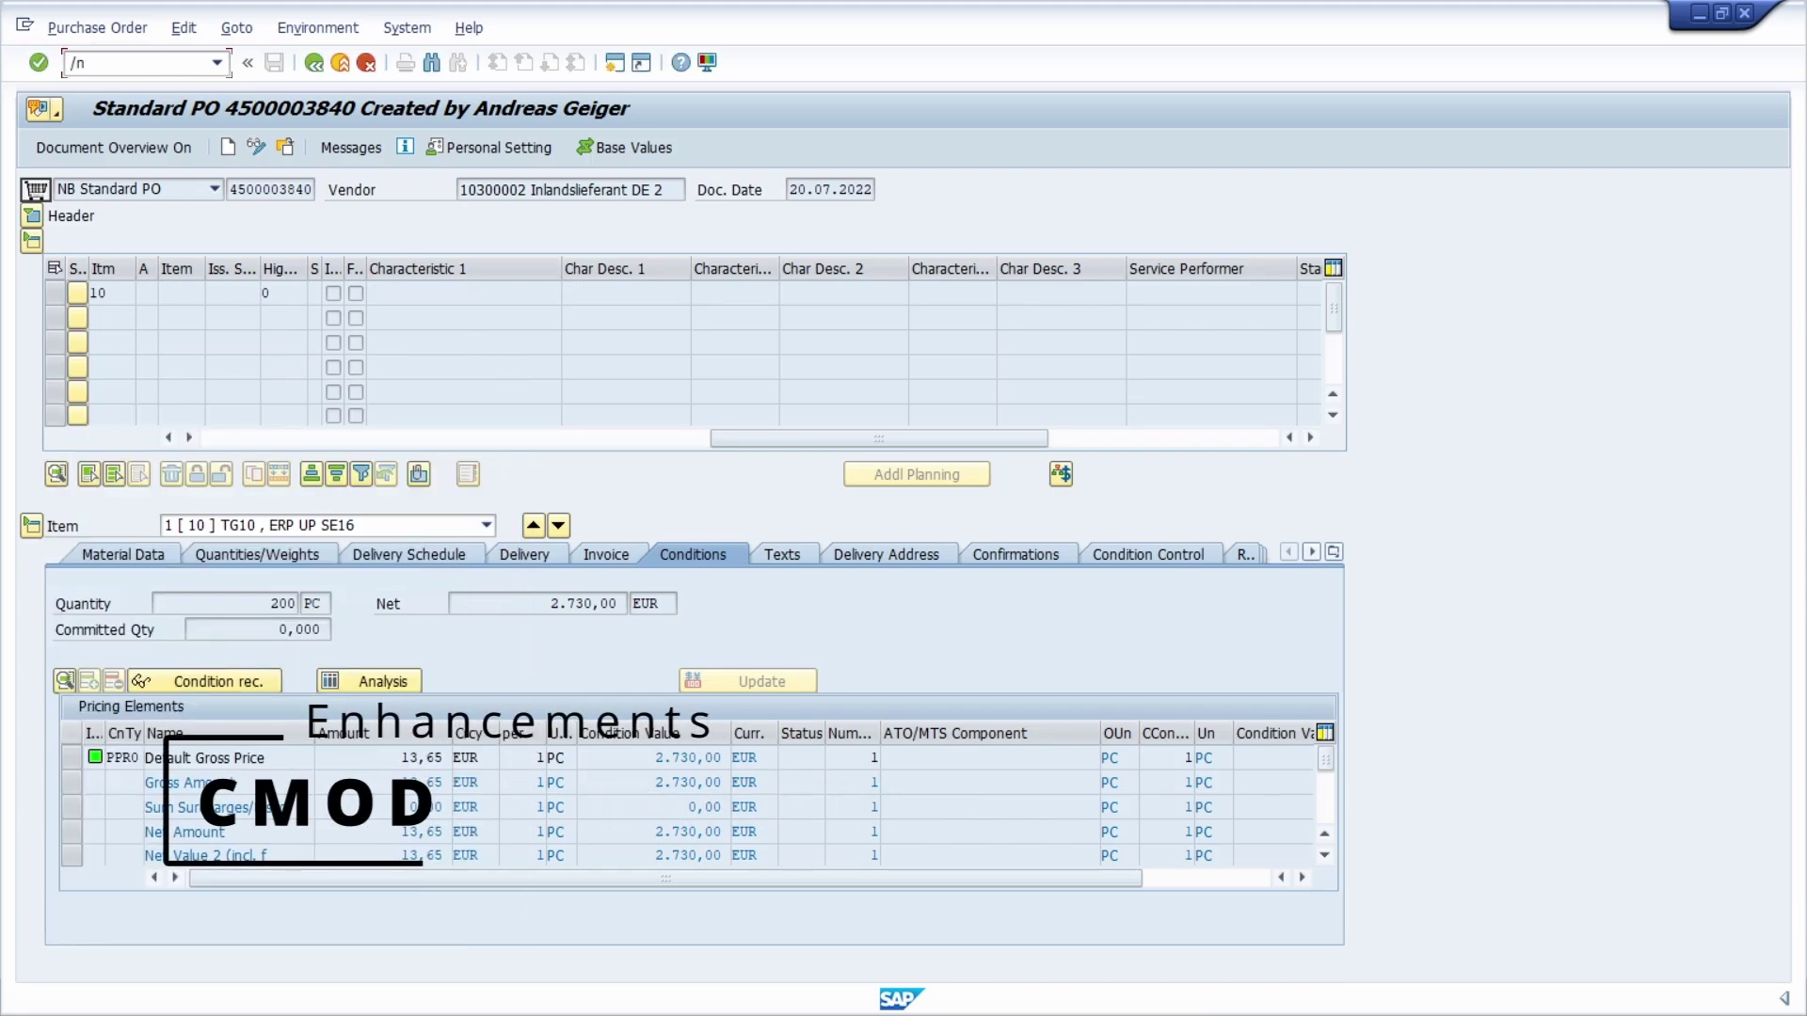
pyautogui.write('cmod')
pyautogui.press('Return')
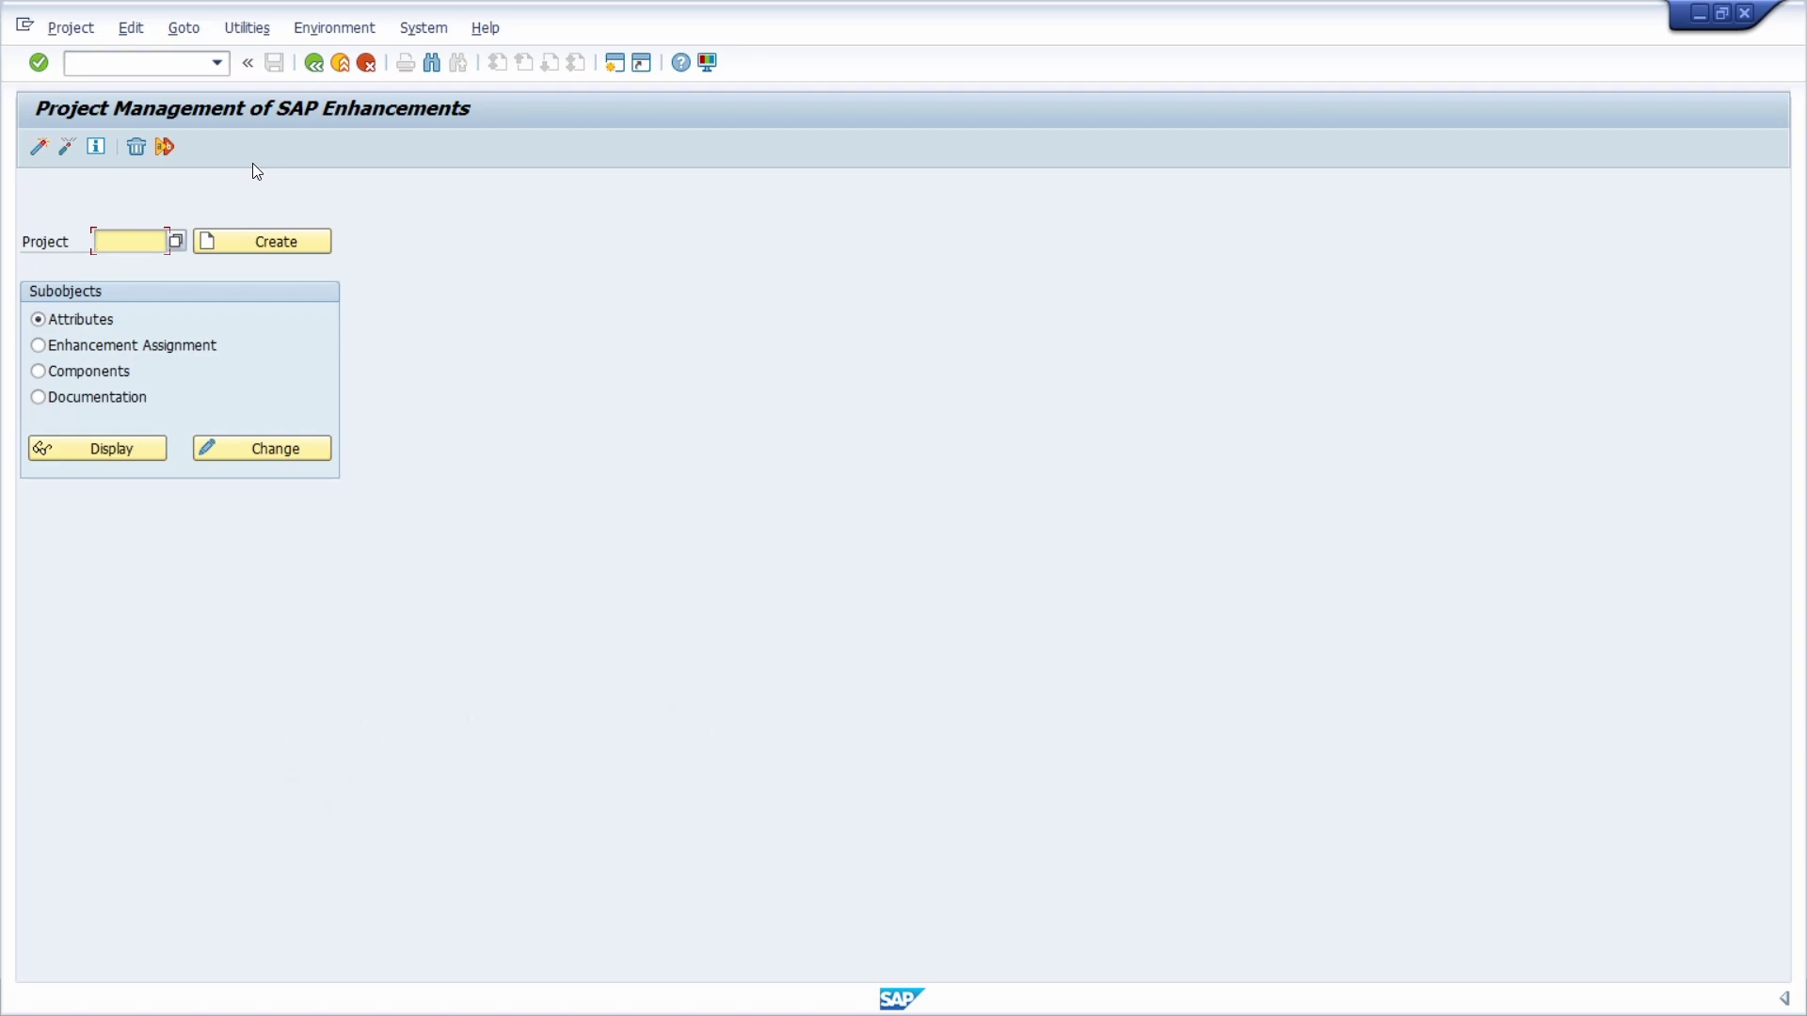
# Start changing the keywords of data element WRF_CHARSTC1 in language EN.
pyautogui.click(188, 30)
pyautogui.moveTo(318, 92)
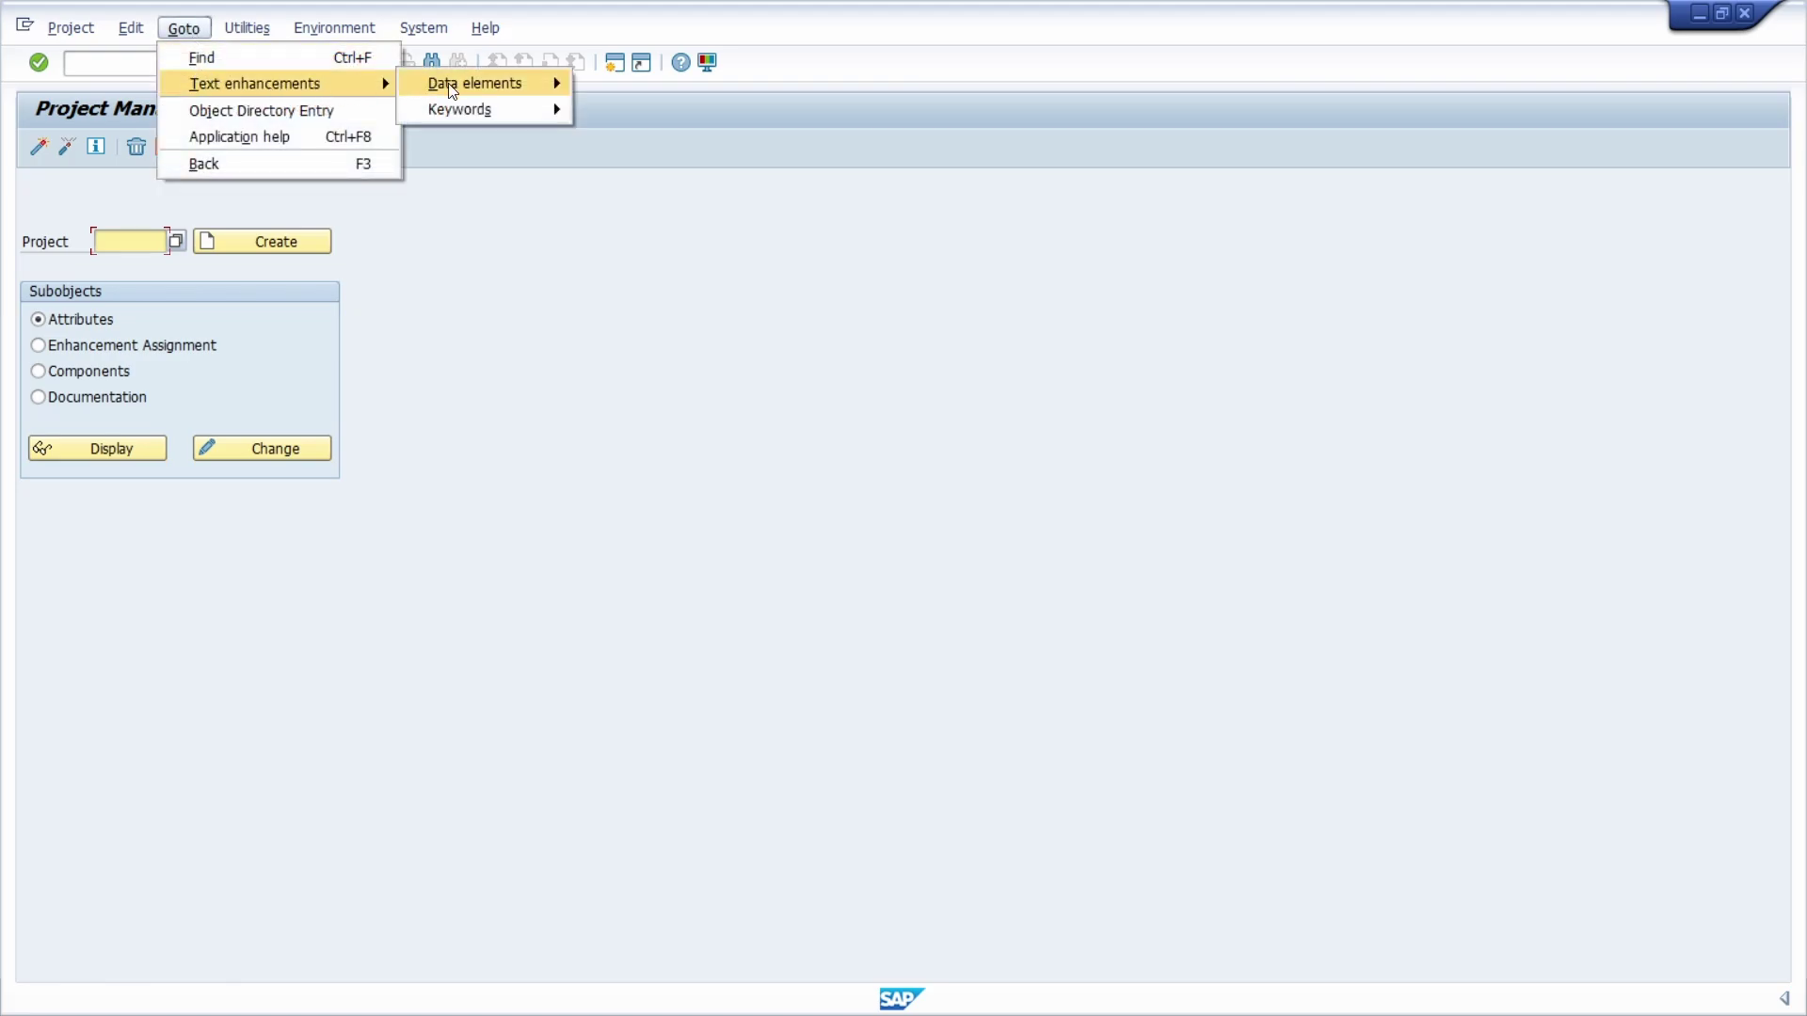
pyautogui.moveTo(485, 113)
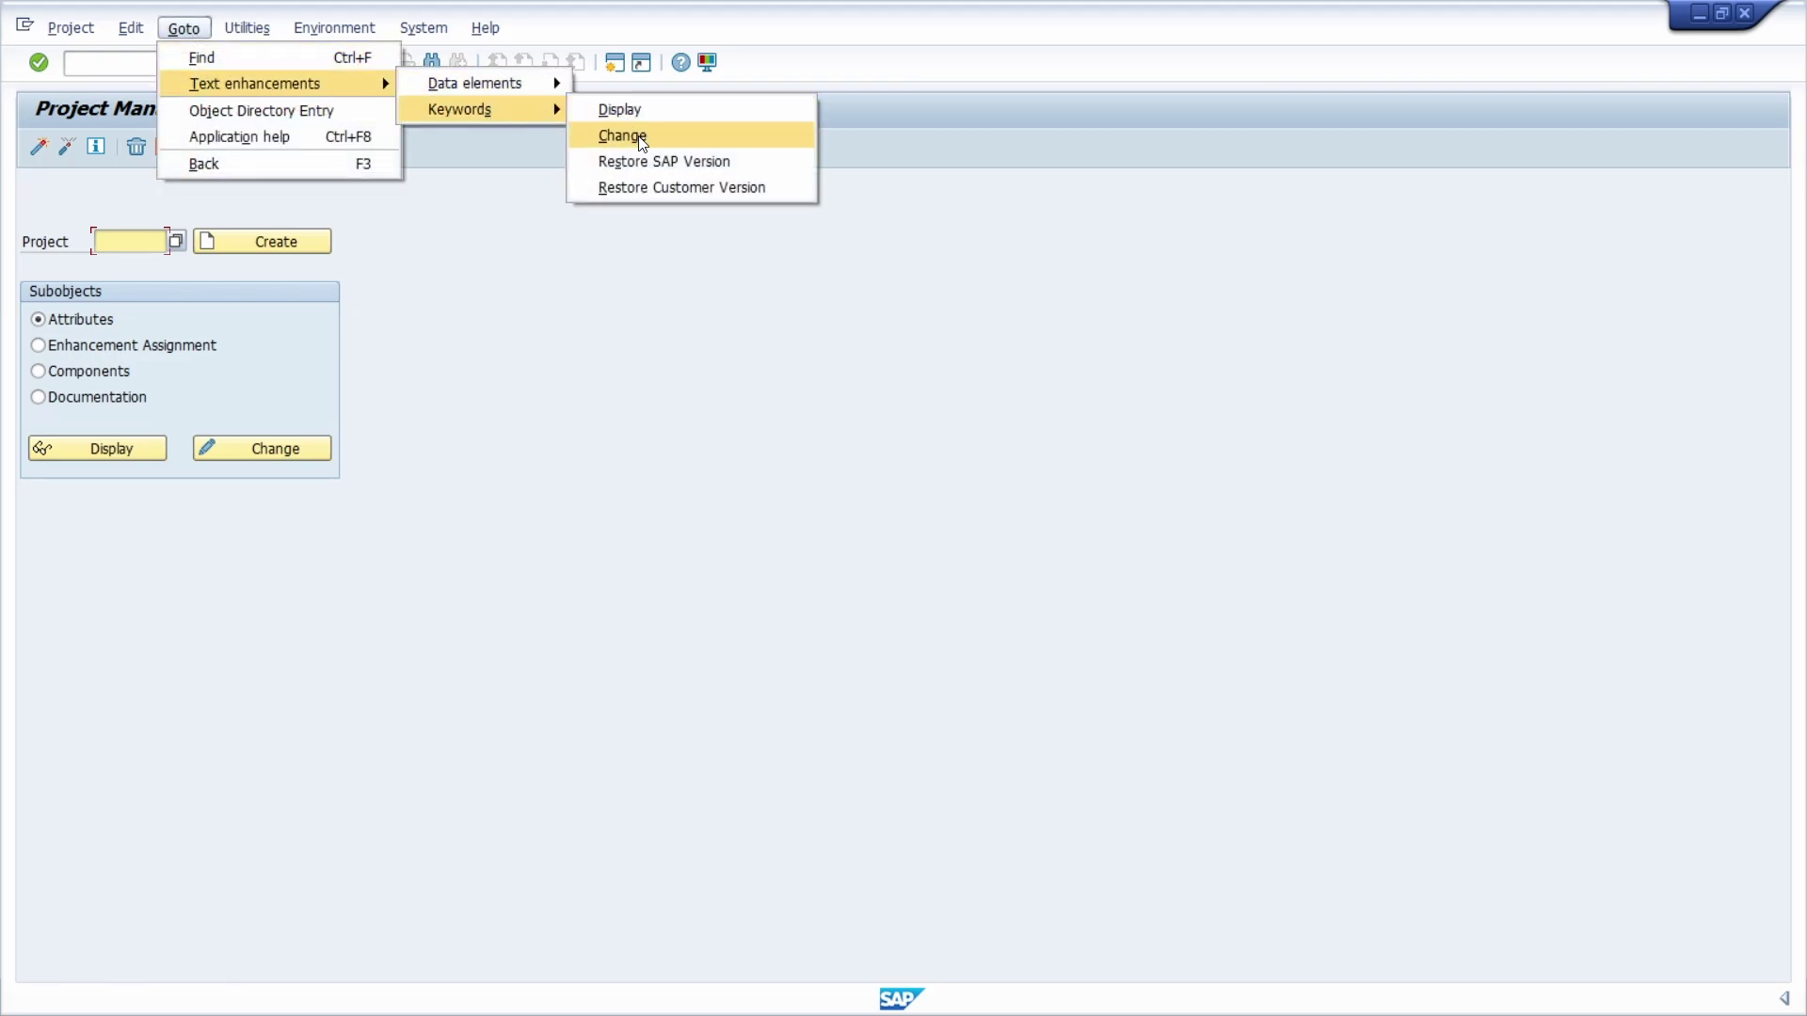
pyautogui.click(696, 137)
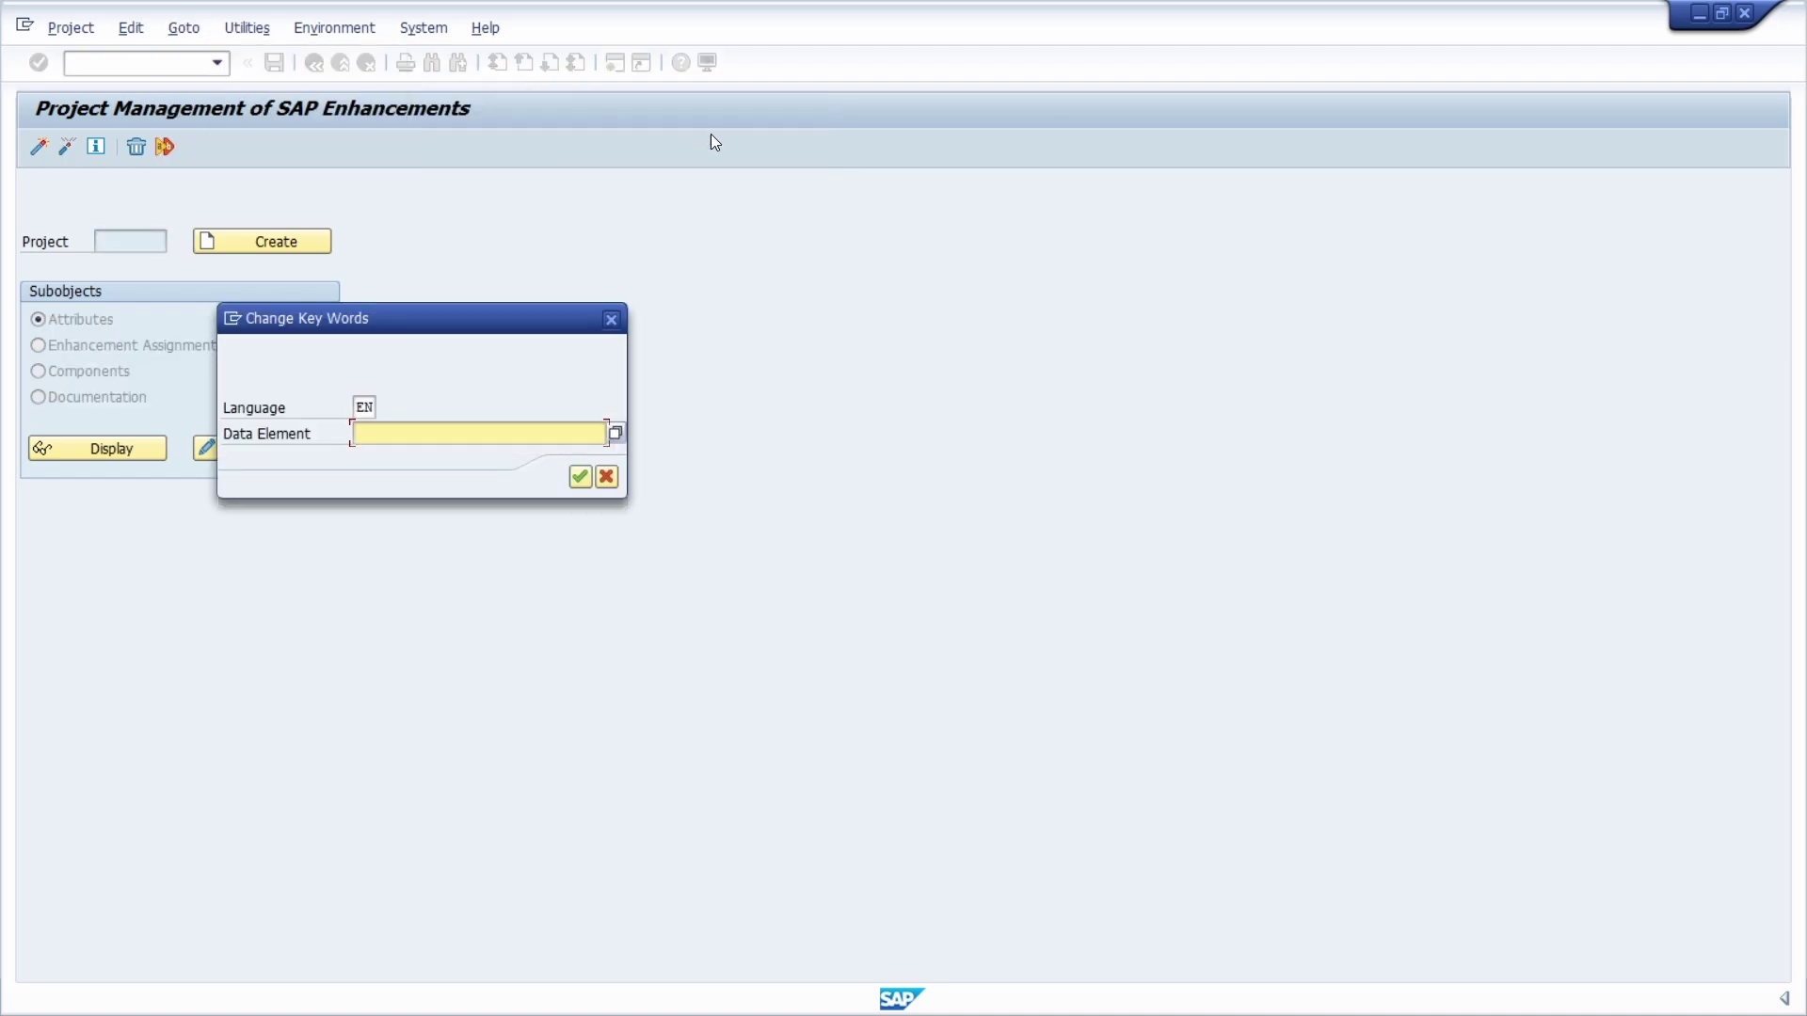
pyautogui.click(361, 406)
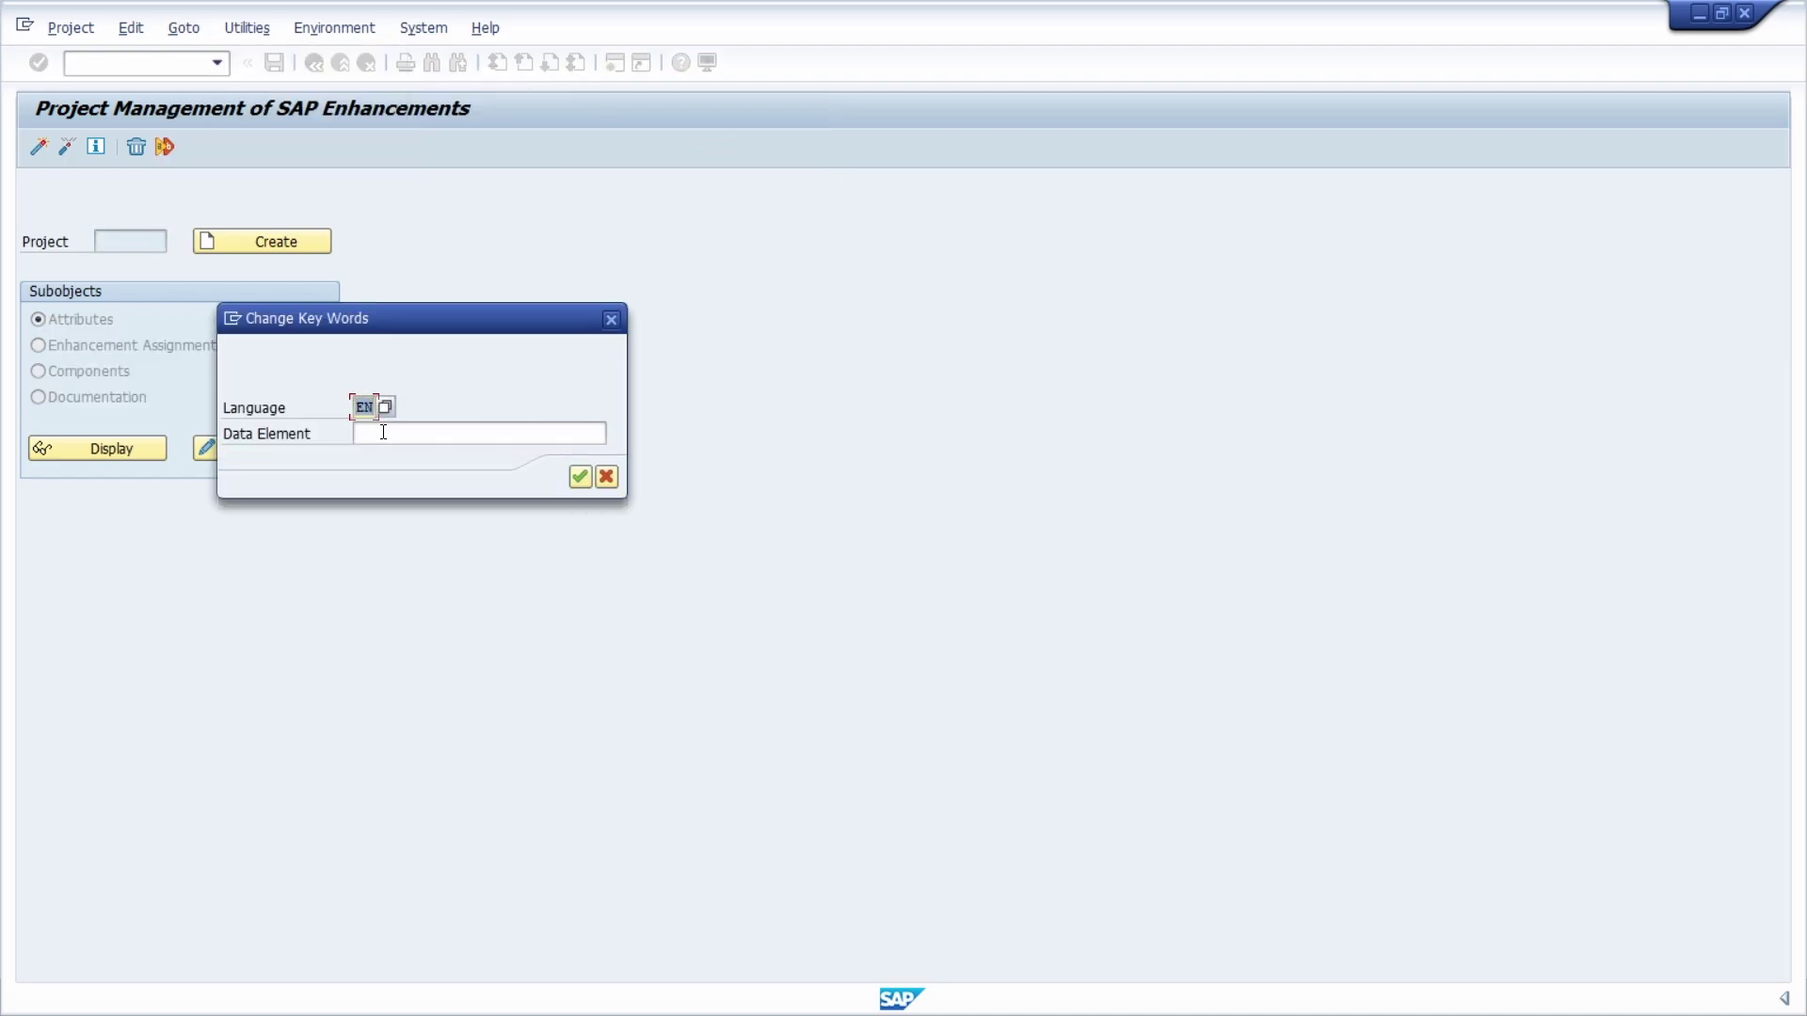
pyautogui.click(383, 432)
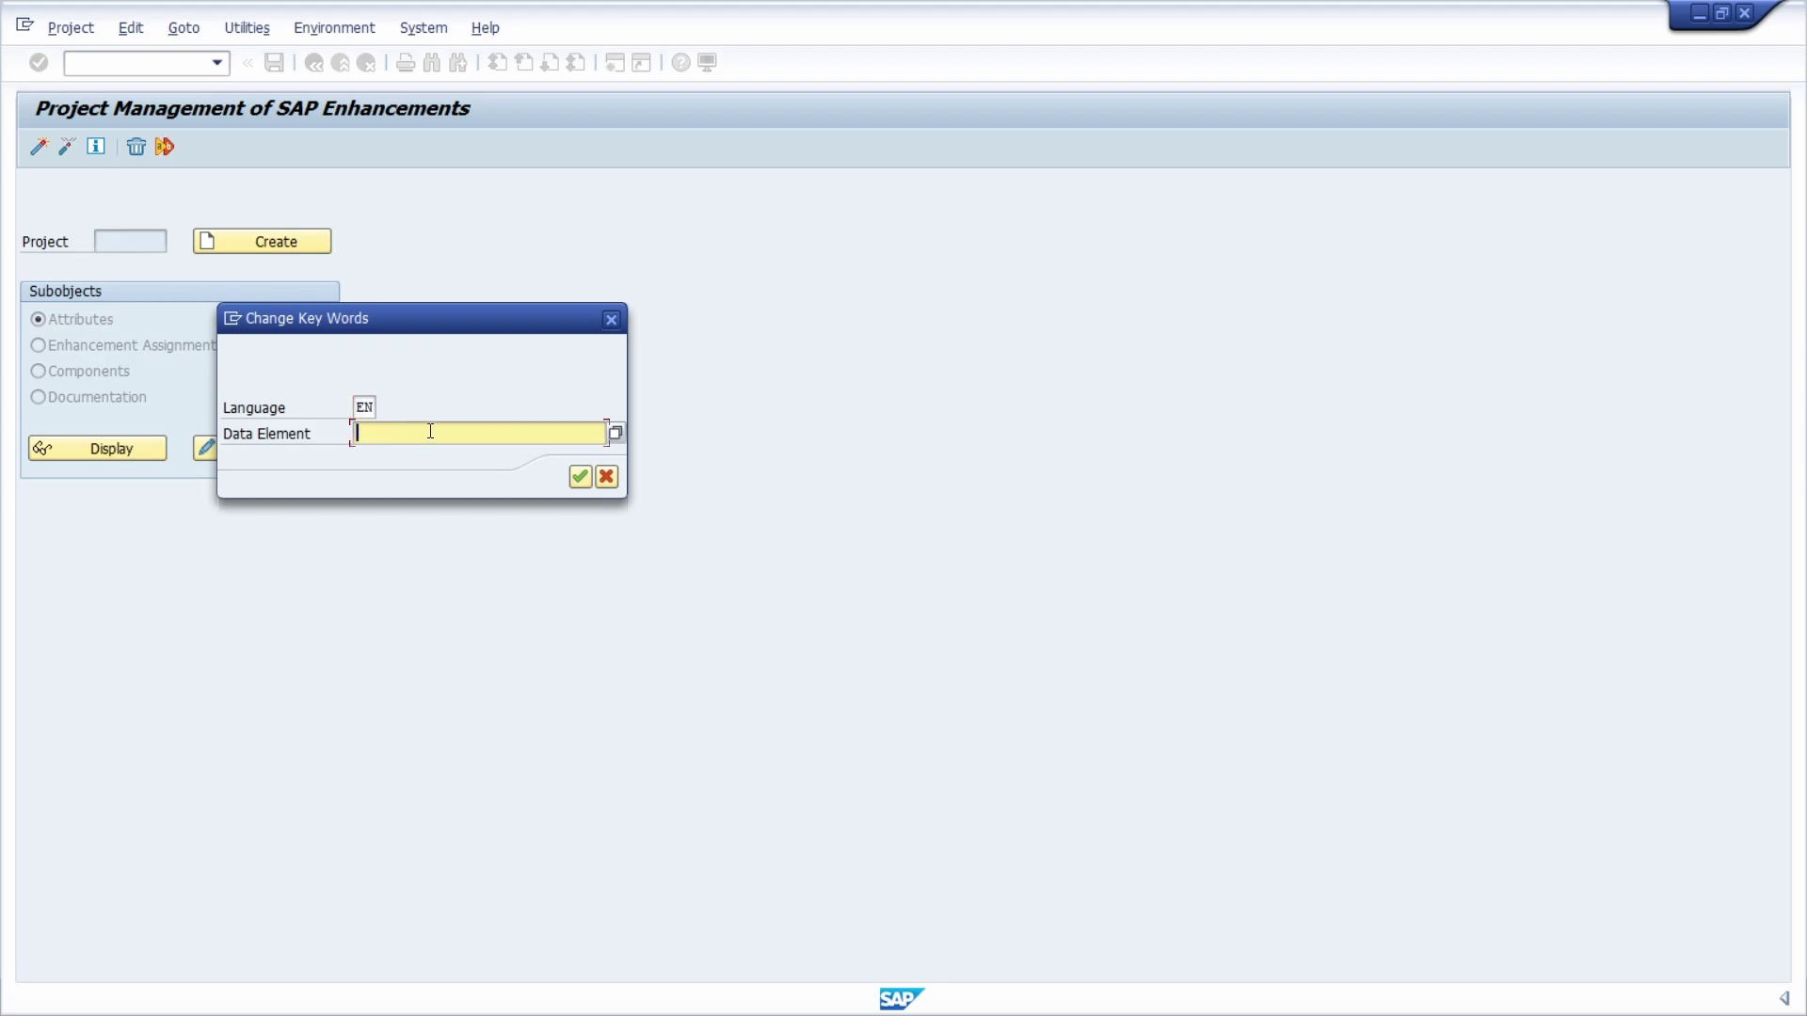
pyautogui.write('WRF_CHARSTC1')
# Change the medium field label to 'Characteristic EU'.
pyautogui.click(579, 478)
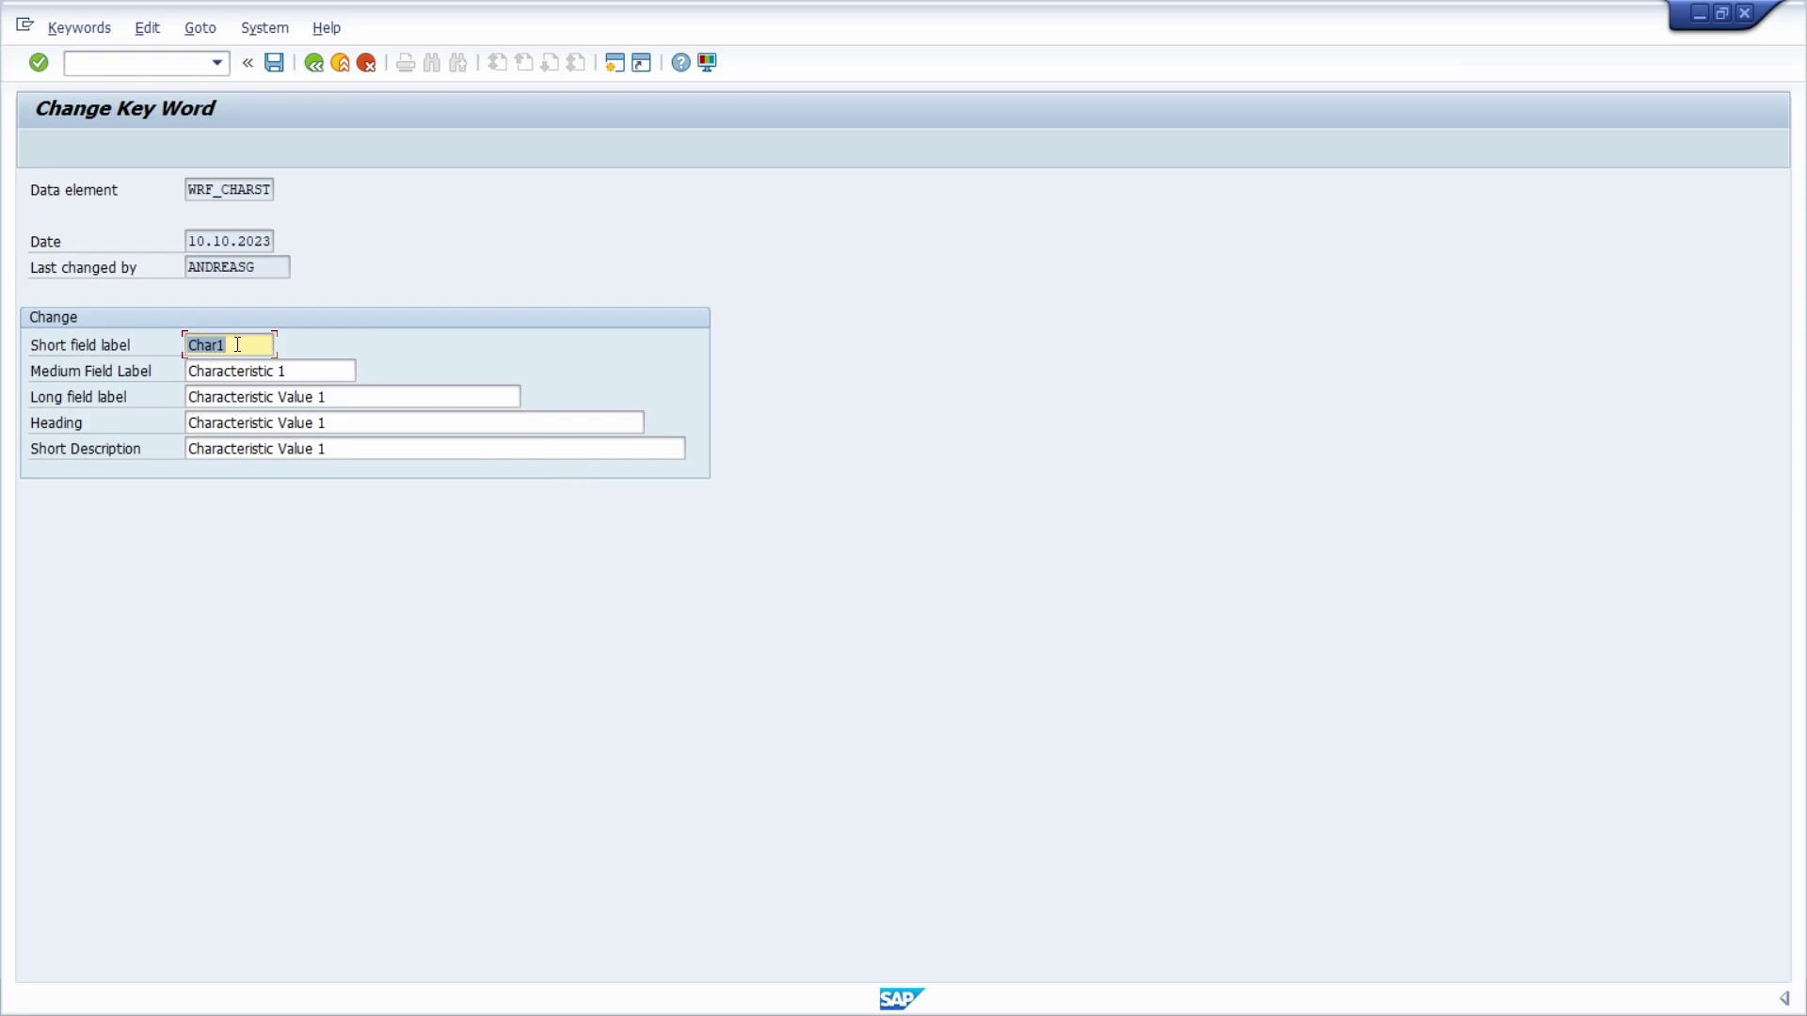
pyautogui.click(312, 371)
pyautogui.press('BackSpace')
pyautogui.write('ERP 1')
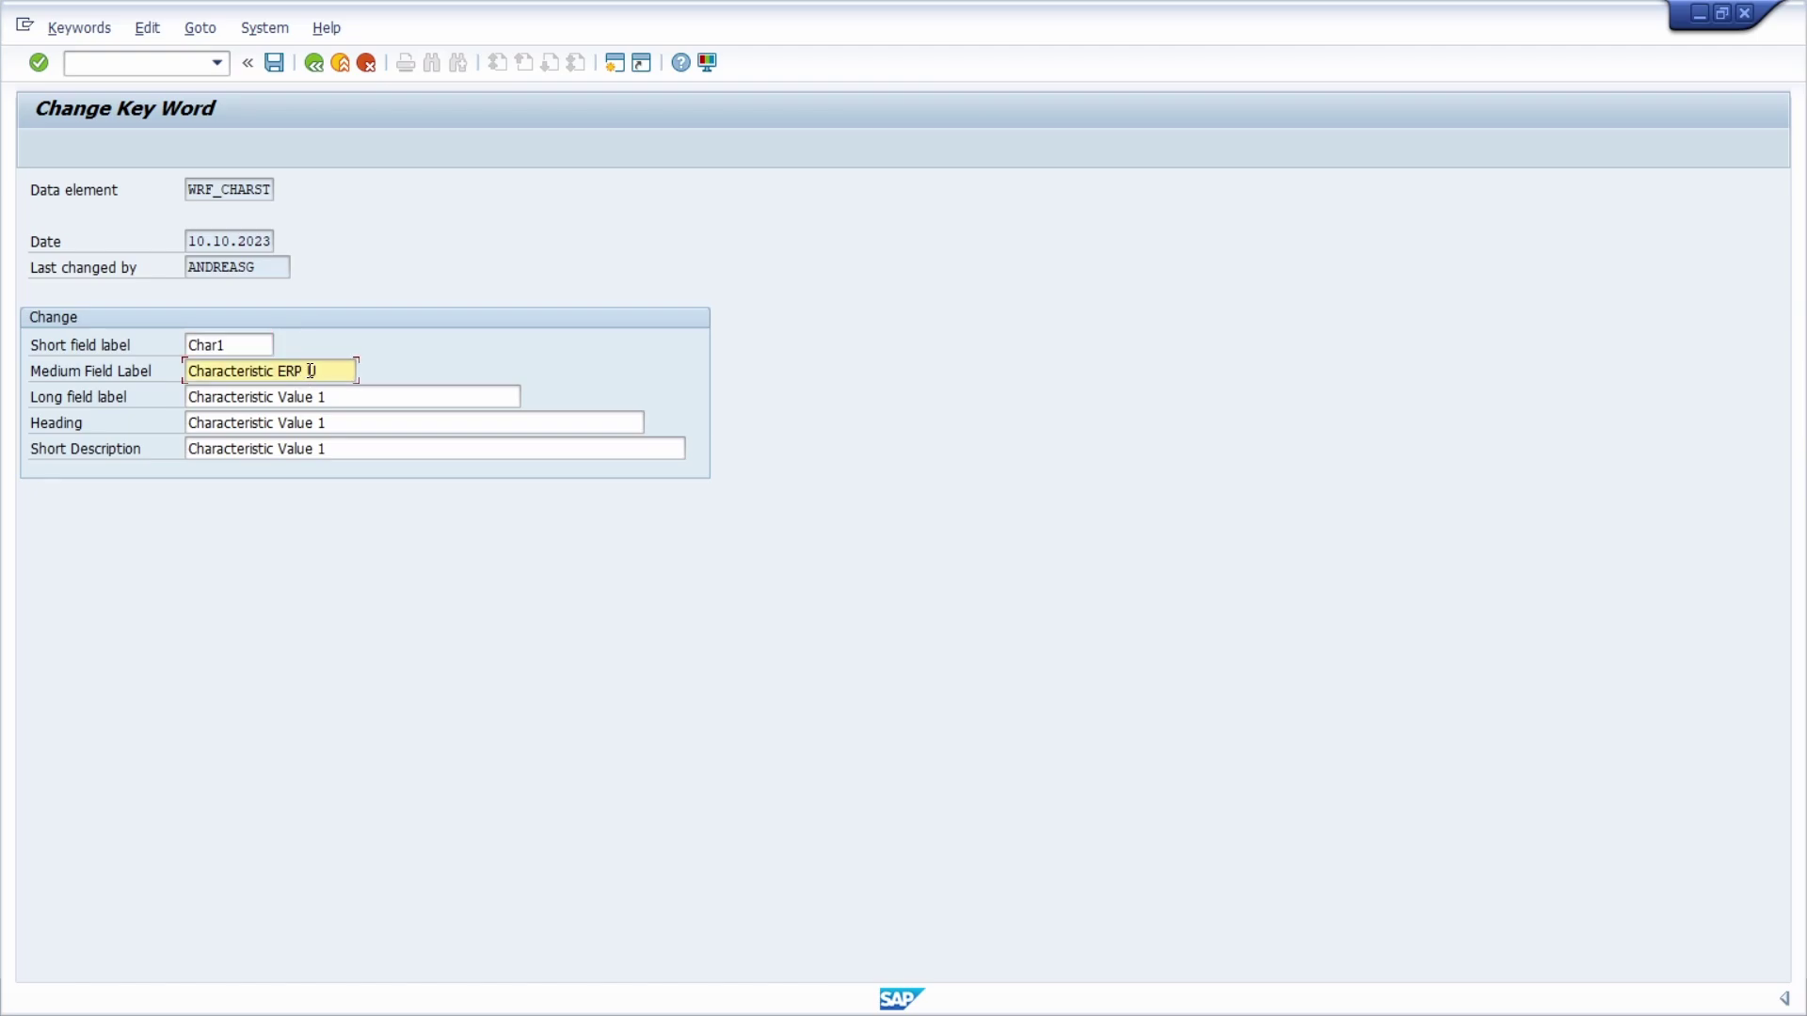
pyautogui.press('BackSpace')
pyautogui.press('BackSpace')
pyautogui.press('BackSpace')
pyautogui.press('BackSpace')
pyautogui.write('U')
# Set the long label, heading and short description to 'Characteristic ERP UP'.
pyautogui.moveTo(277, 396); pyautogui.dragTo(444, 395)
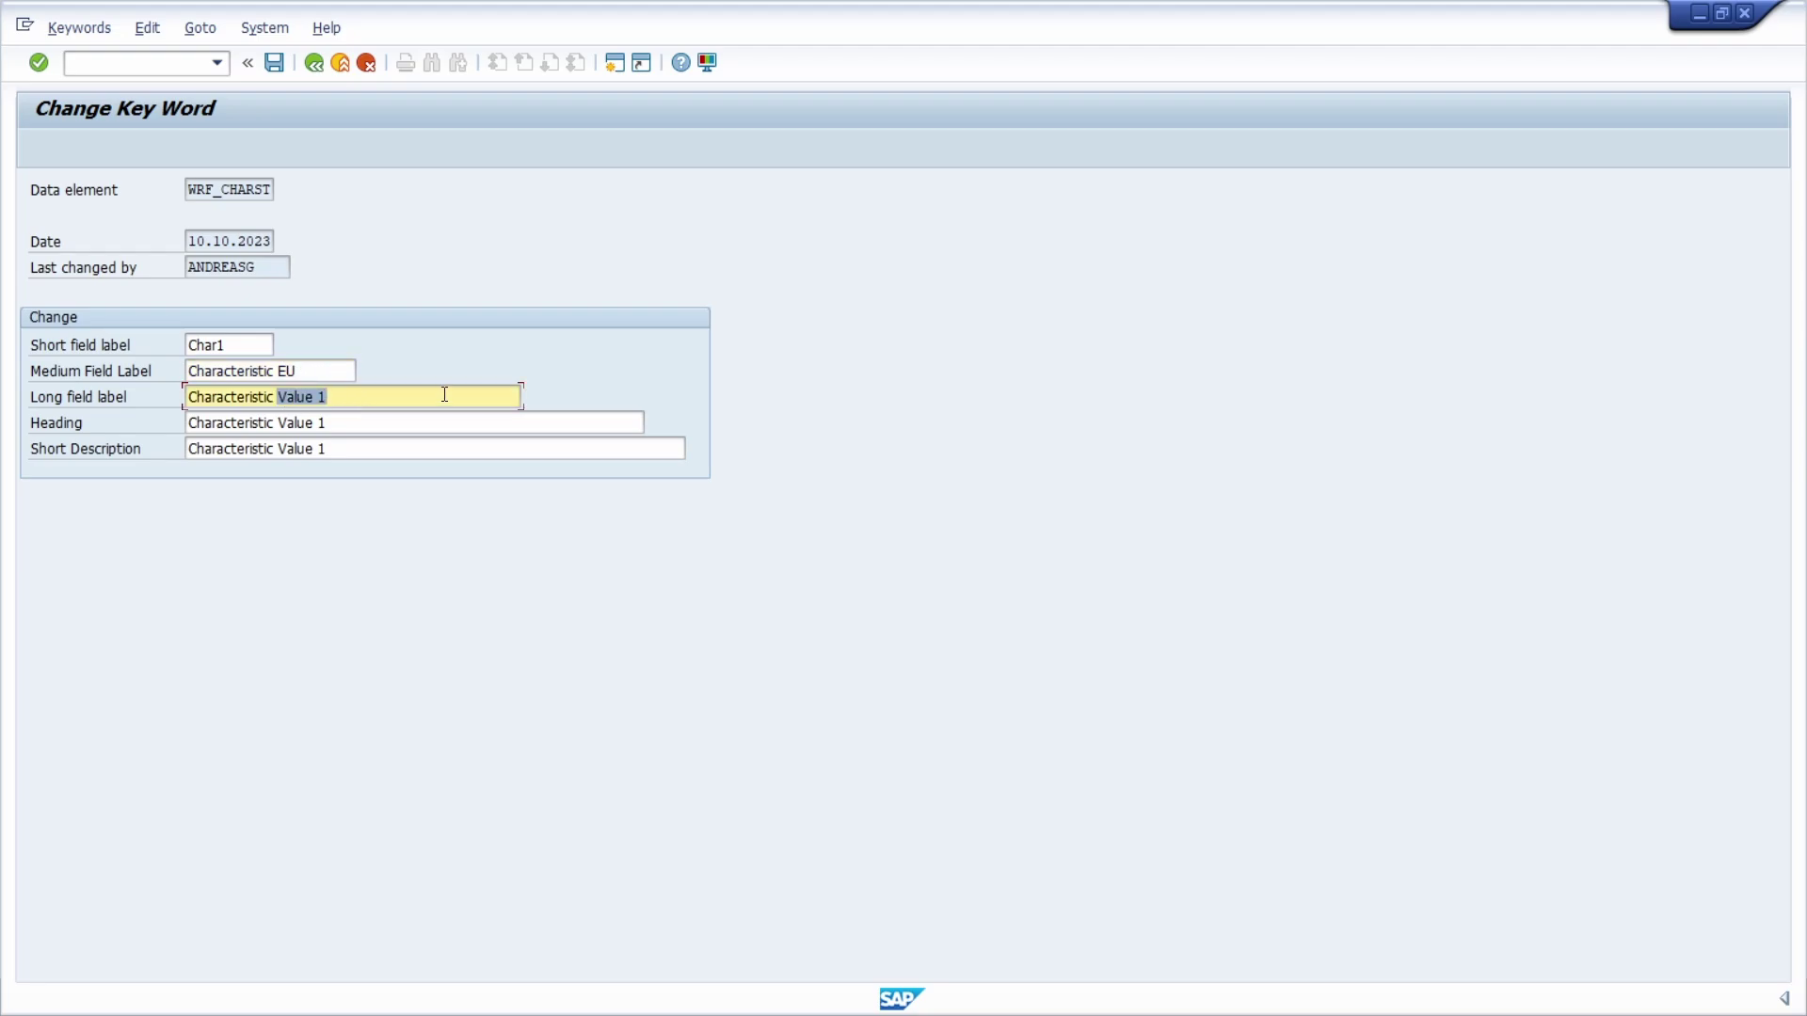
pyautogui.write('ERP UP')
pyautogui.hotkey('ctrl', 'c')
pyautogui.tripleClick(367, 422)
pyautogui.hotkey('ctrl', 'v')
pyautogui.tripleClick(358, 448)
pyautogui.hotkey('ctrl', 'v')
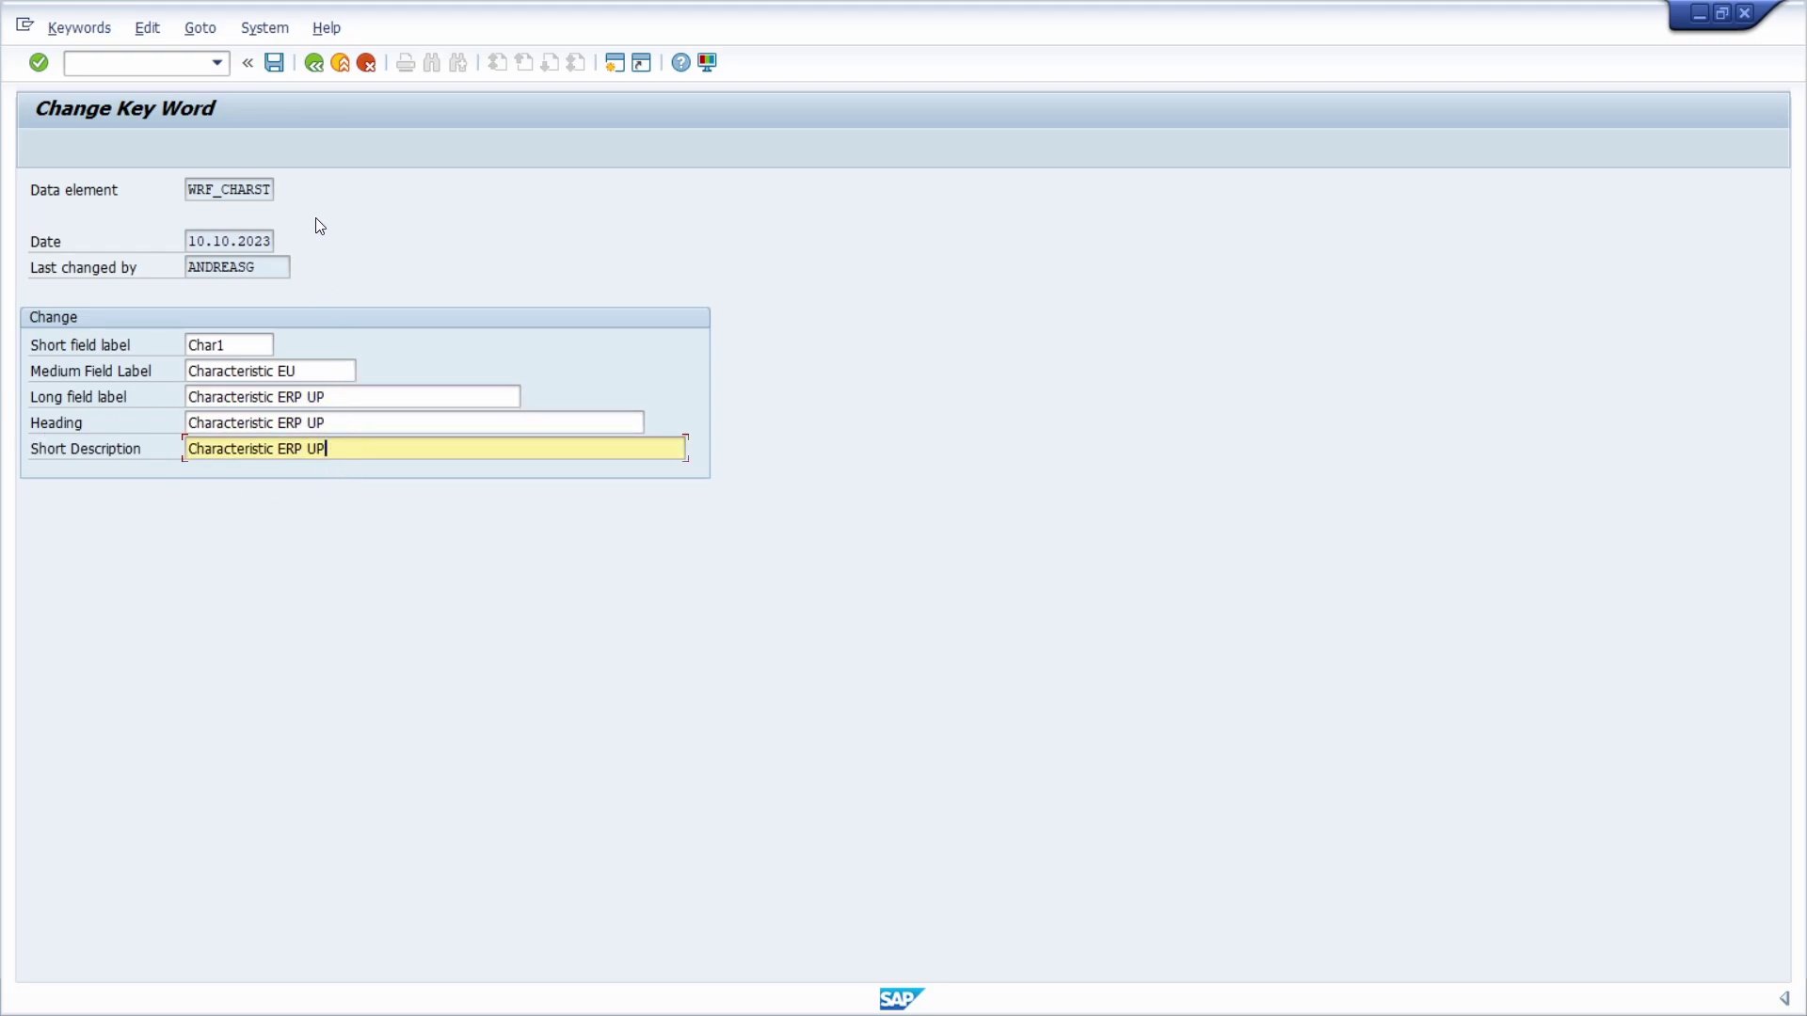
# Save the keyword changes to a workbench request and accept the local-request warning to activate WRF_CHARSTC1.
pyautogui.click(274, 63)
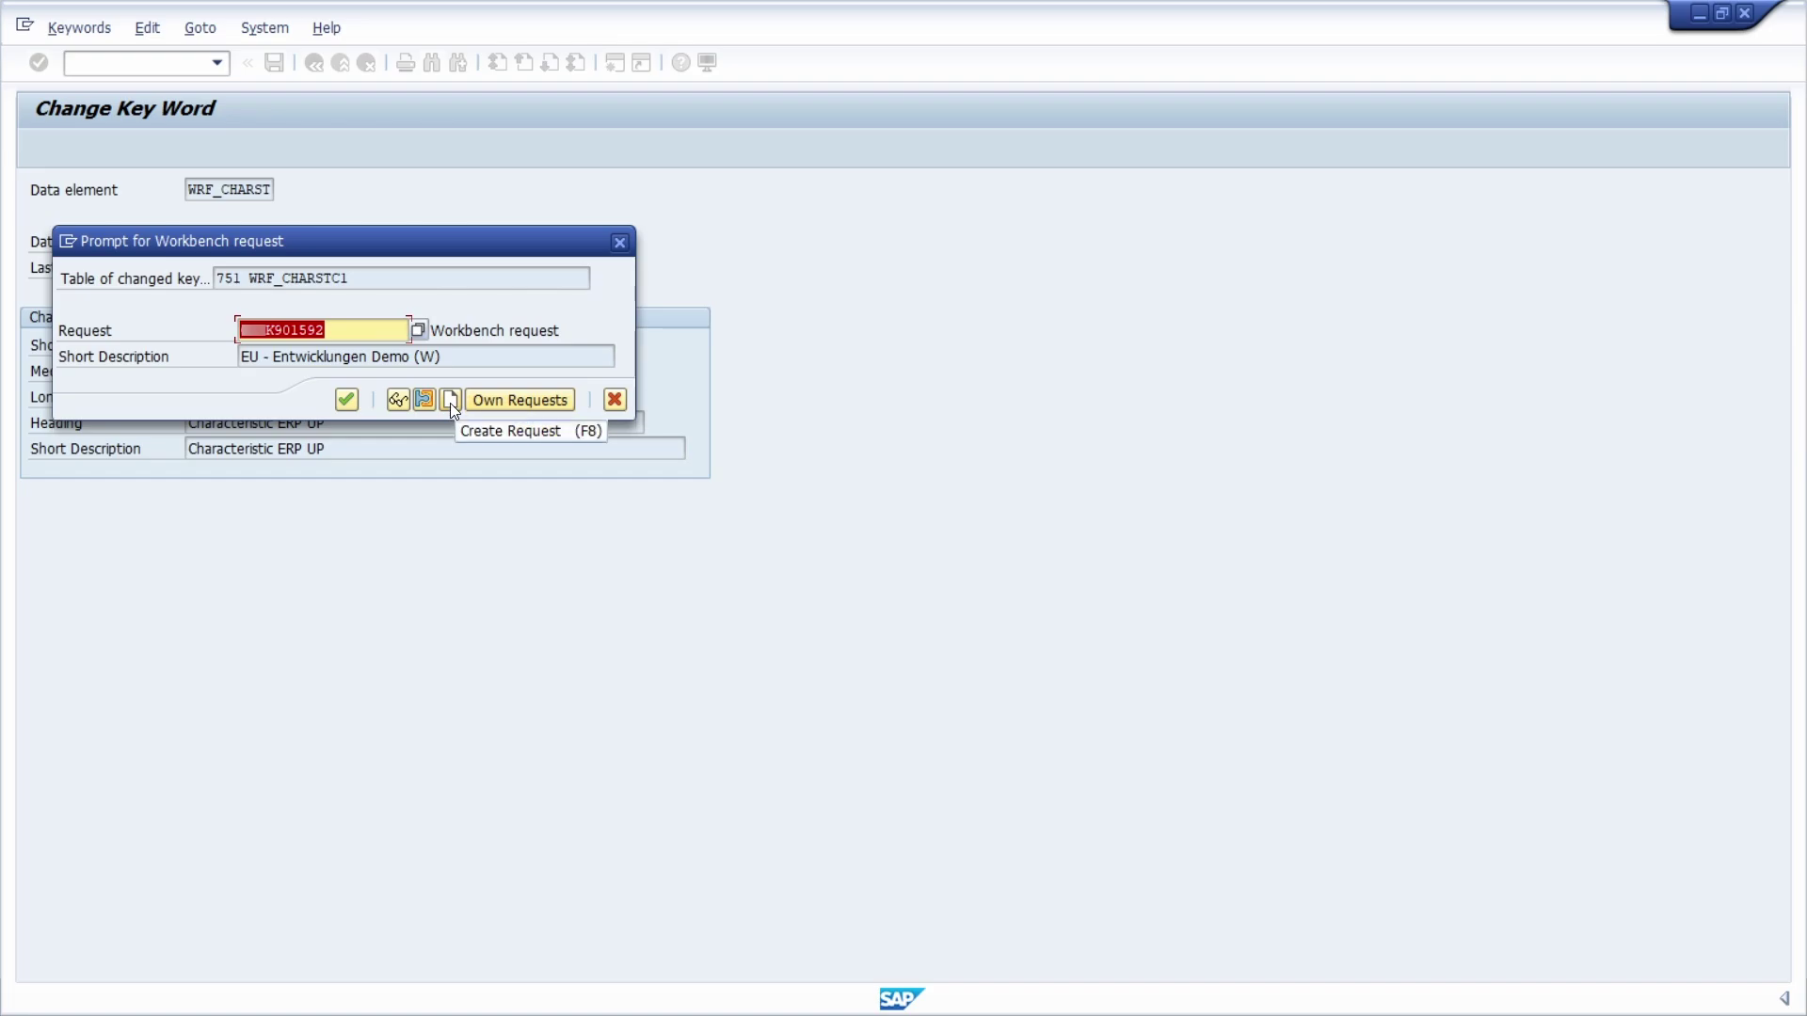
pyautogui.click(345, 401)
pyautogui.click(477, 658)
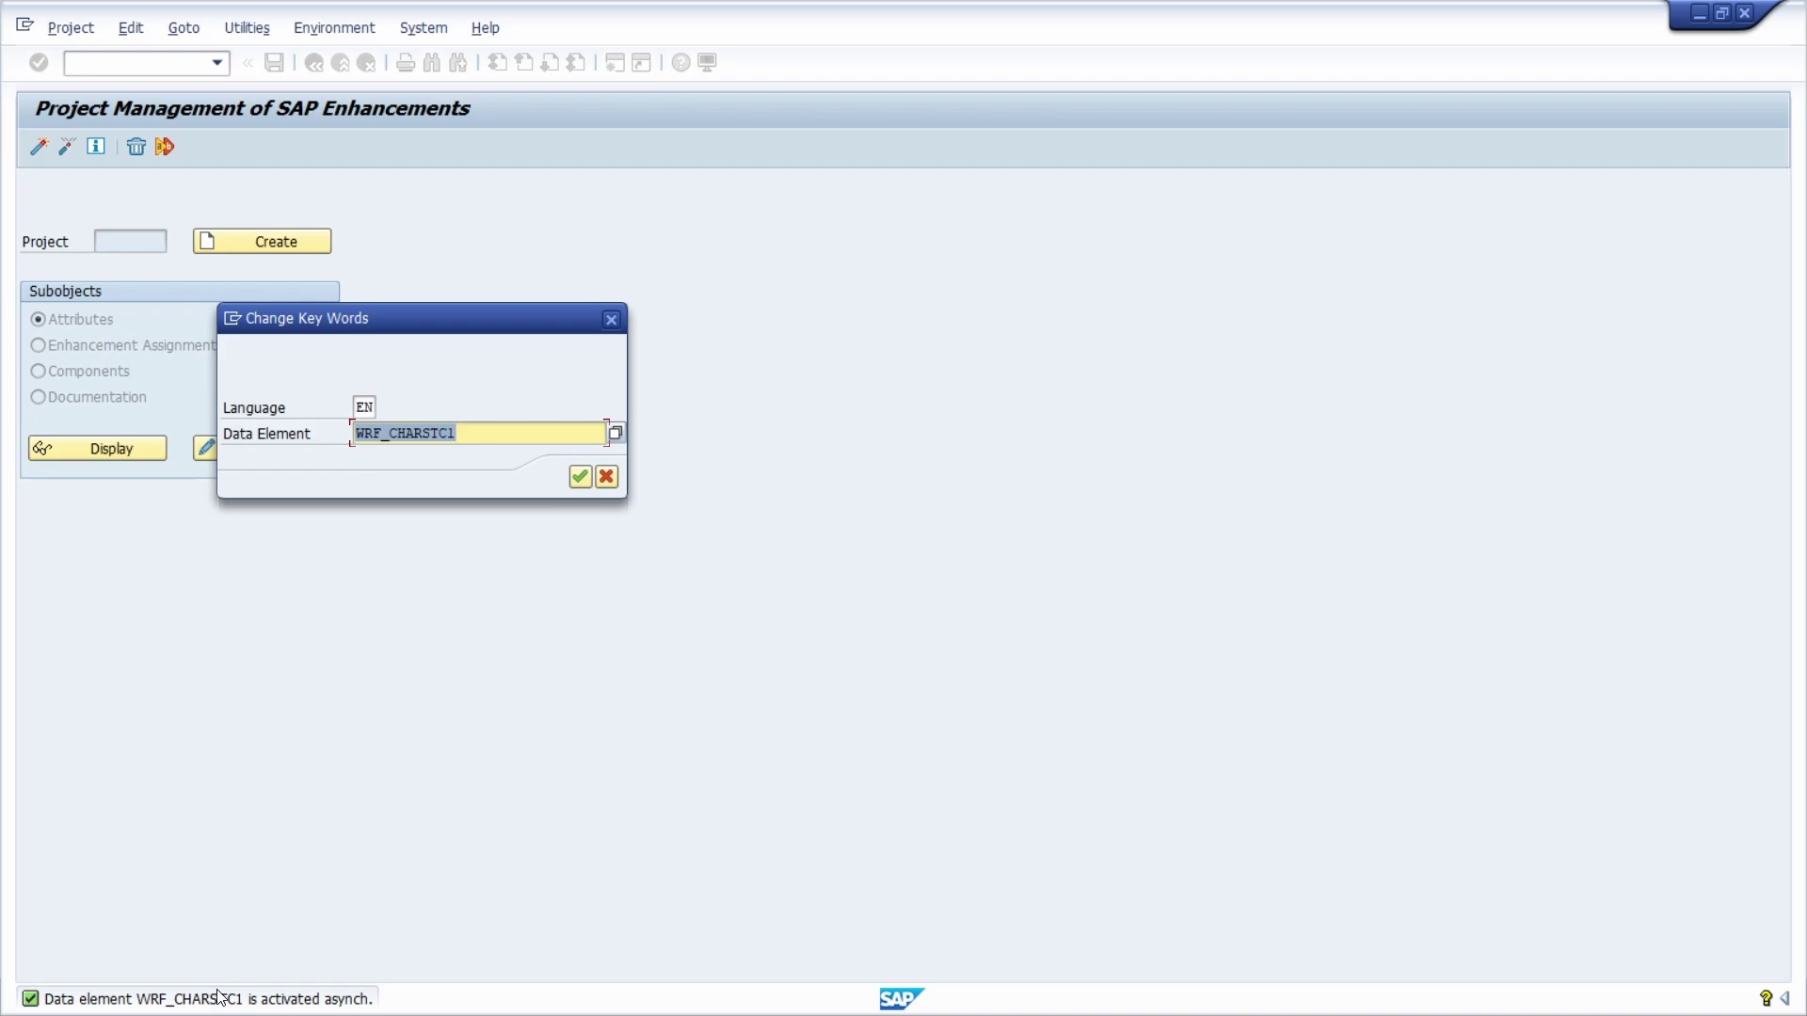
pyautogui.click(611, 319)
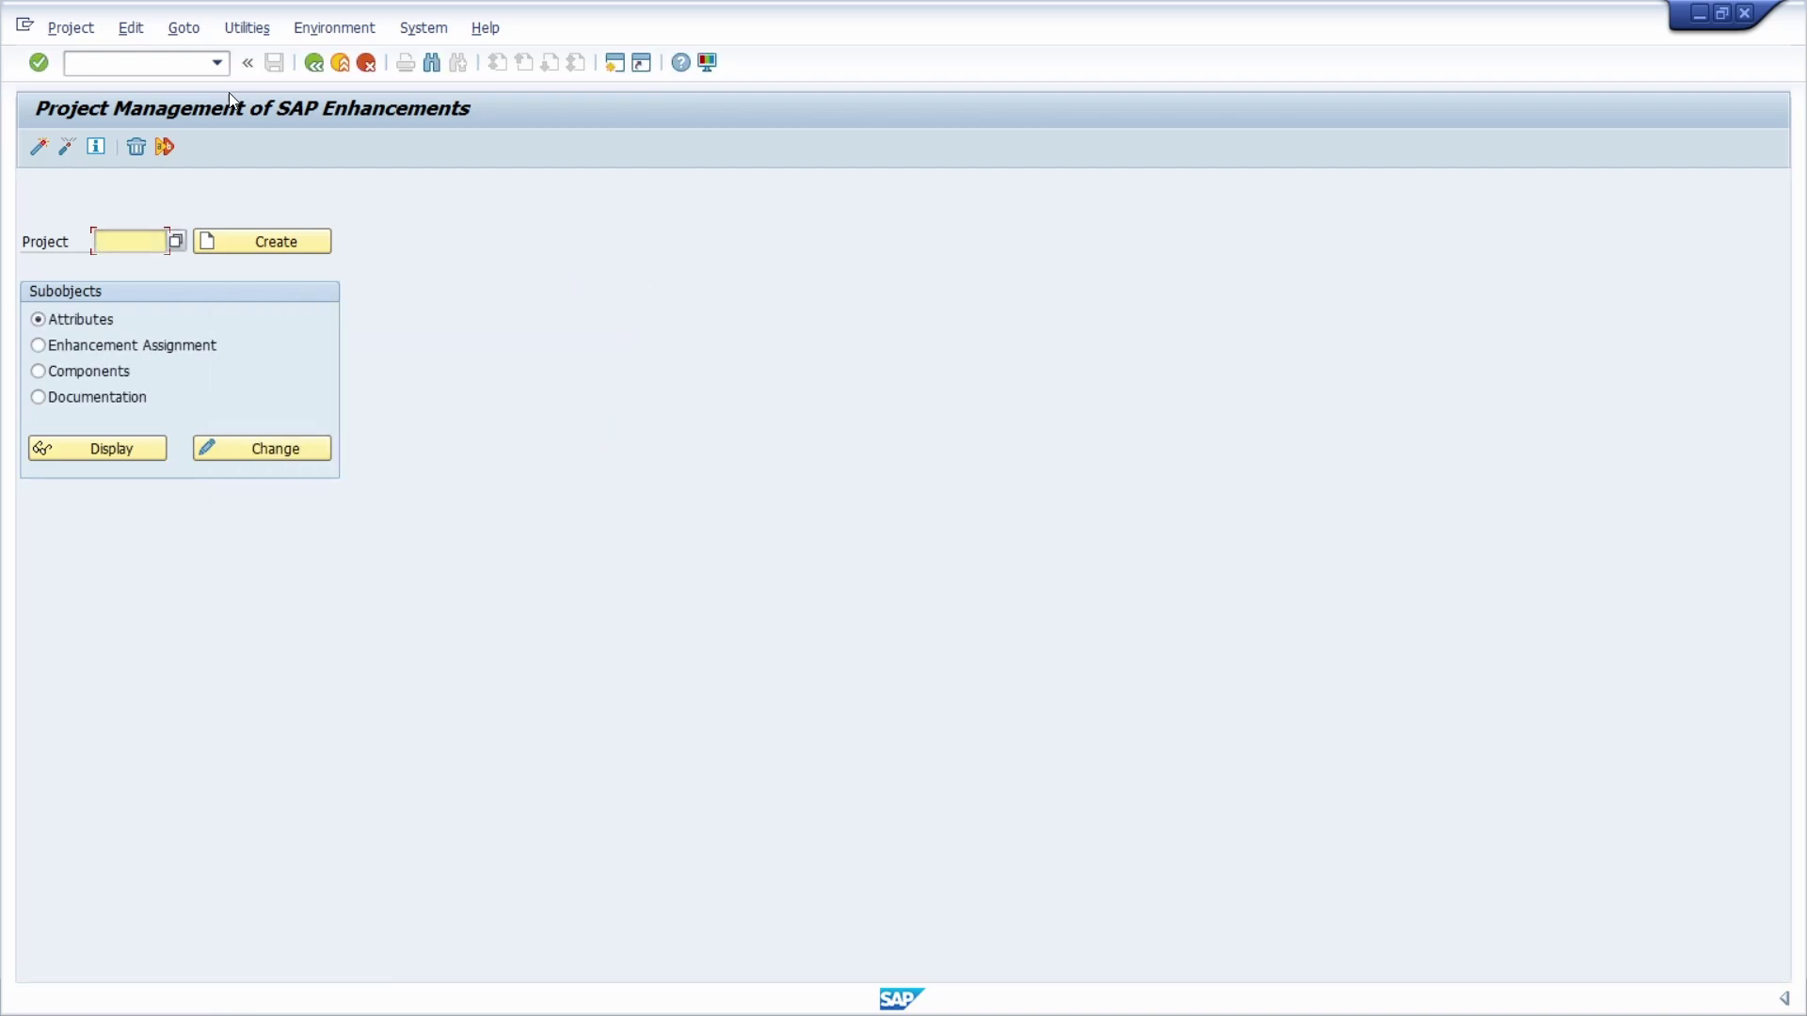
pyautogui.click(184, 63)
pyautogui.write('/n')
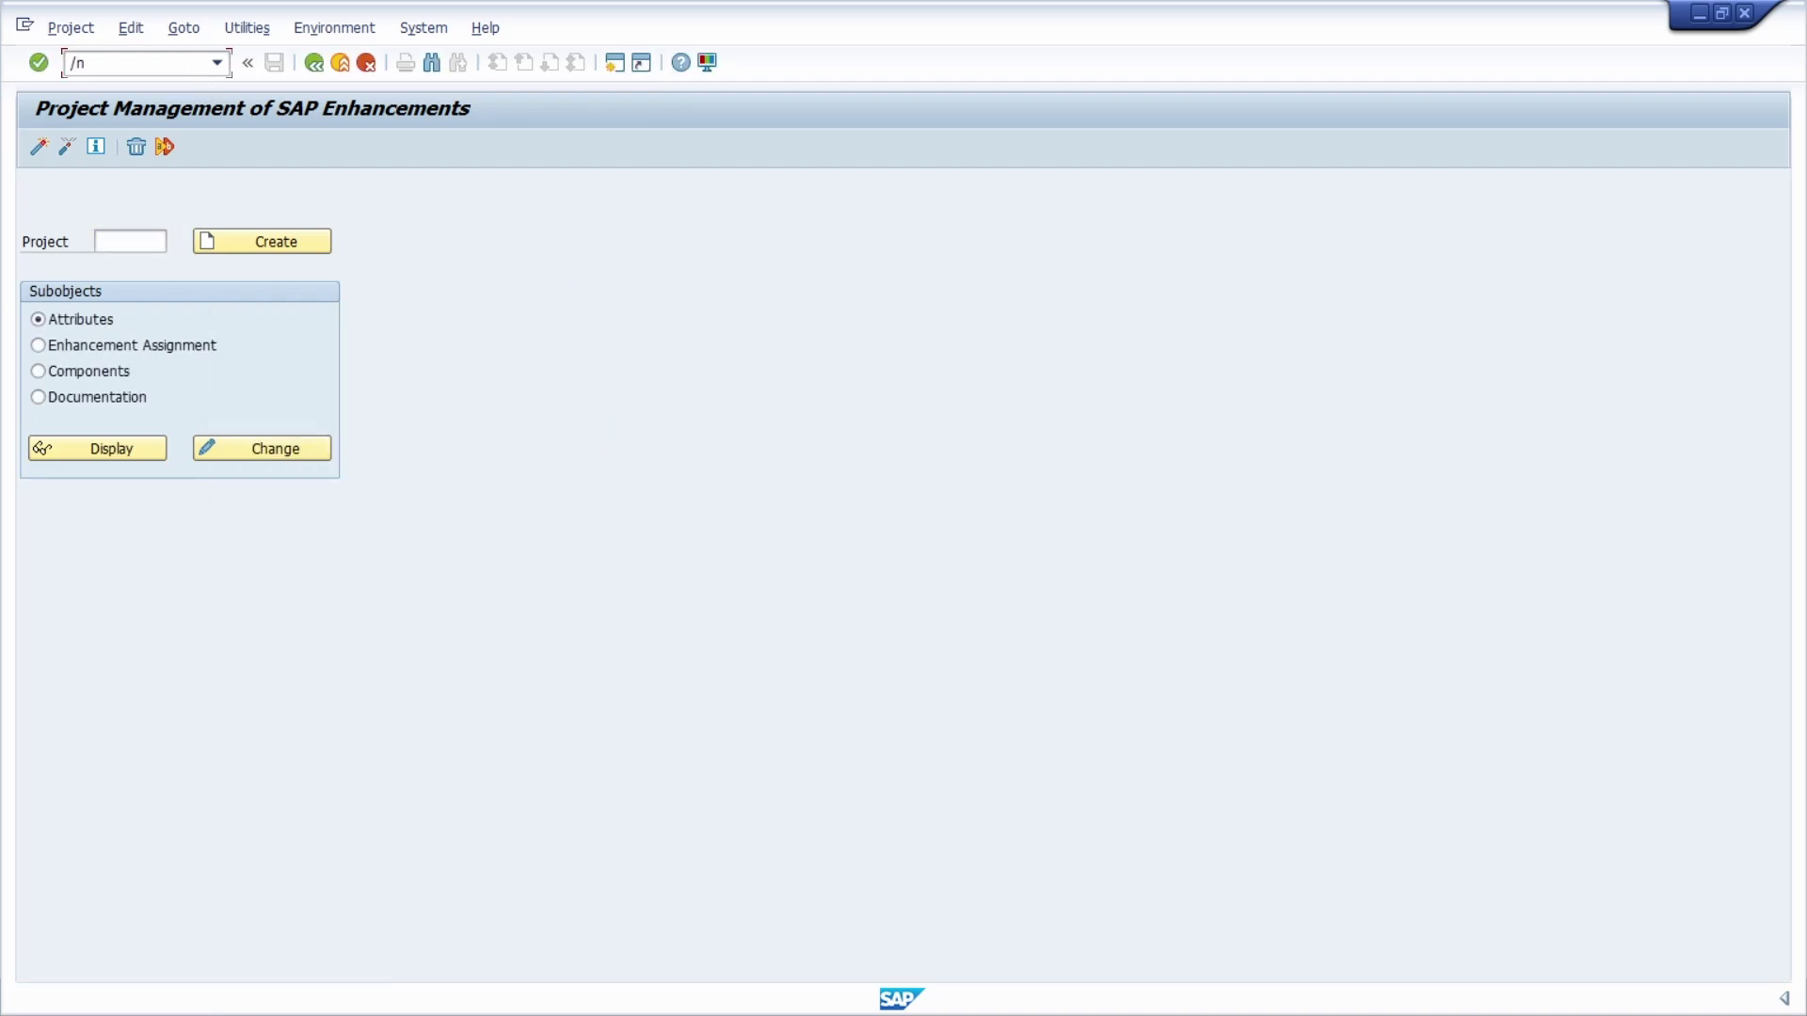
pyautogui.write('me23n')
pyautogui.press('Return')
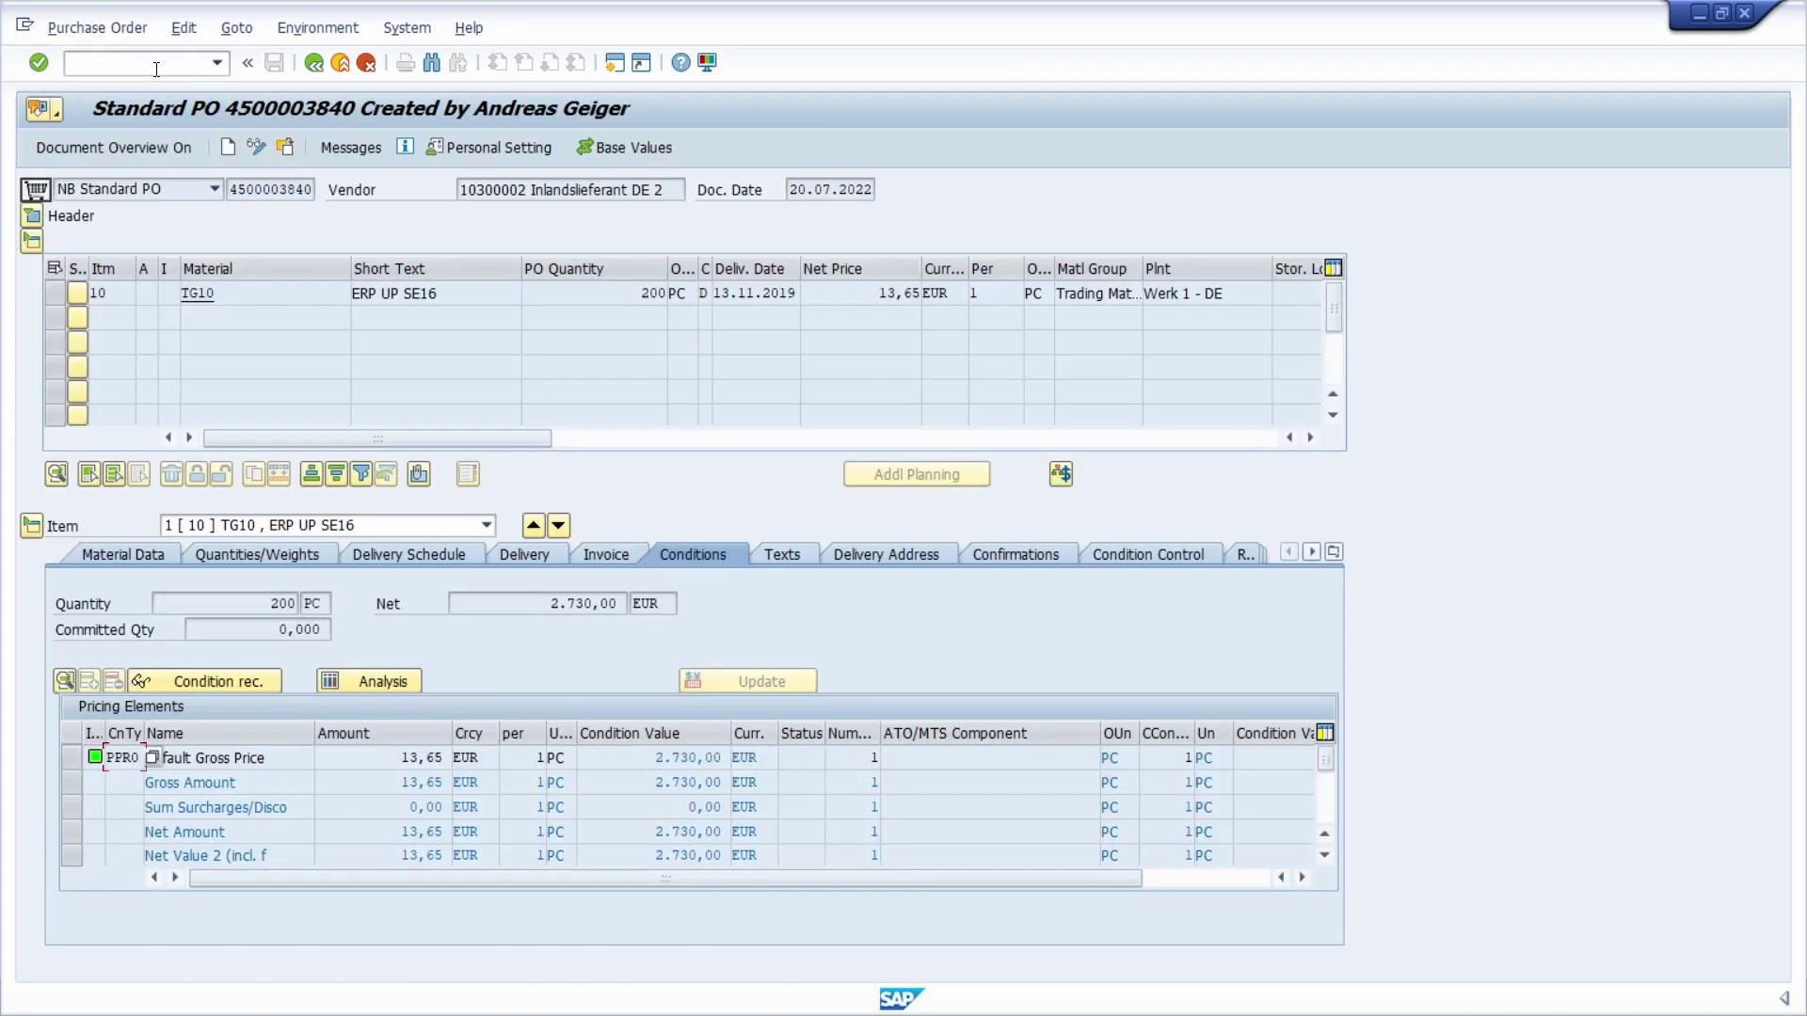
pyautogui.moveTo(438, 437); pyautogui.dragTo(878, 437)
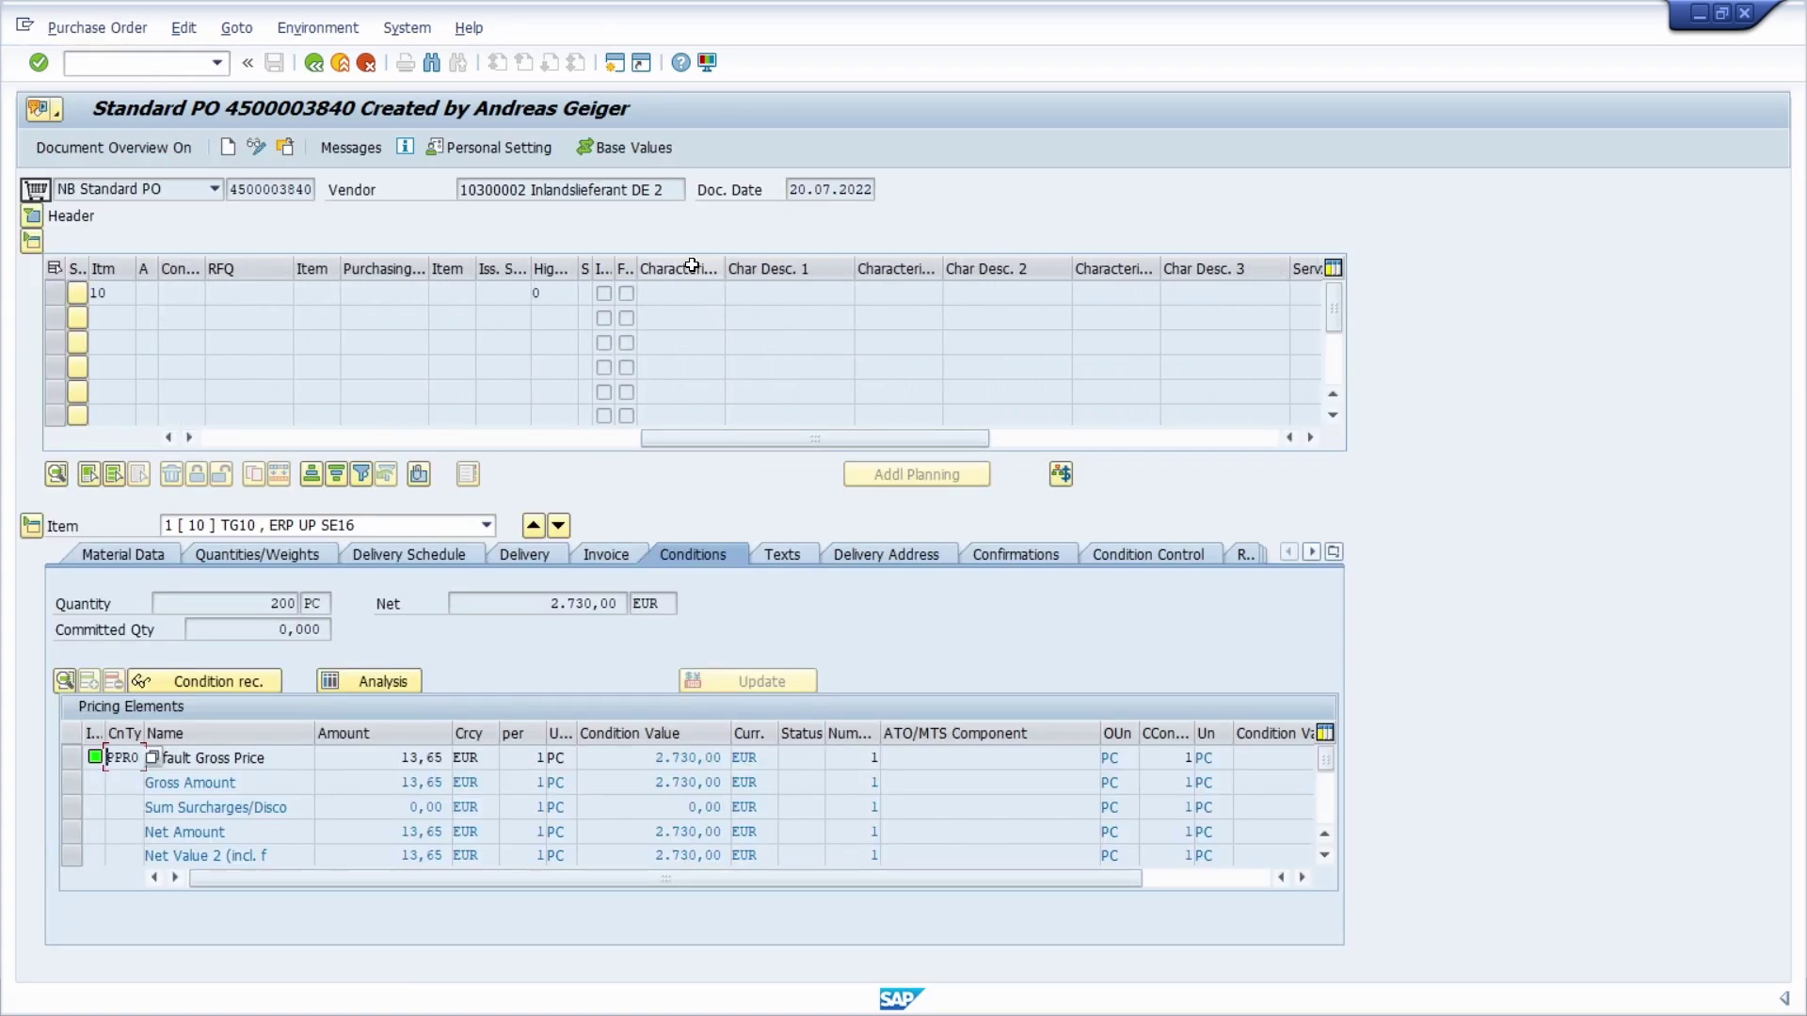
pyautogui.doubleClick(725, 268)
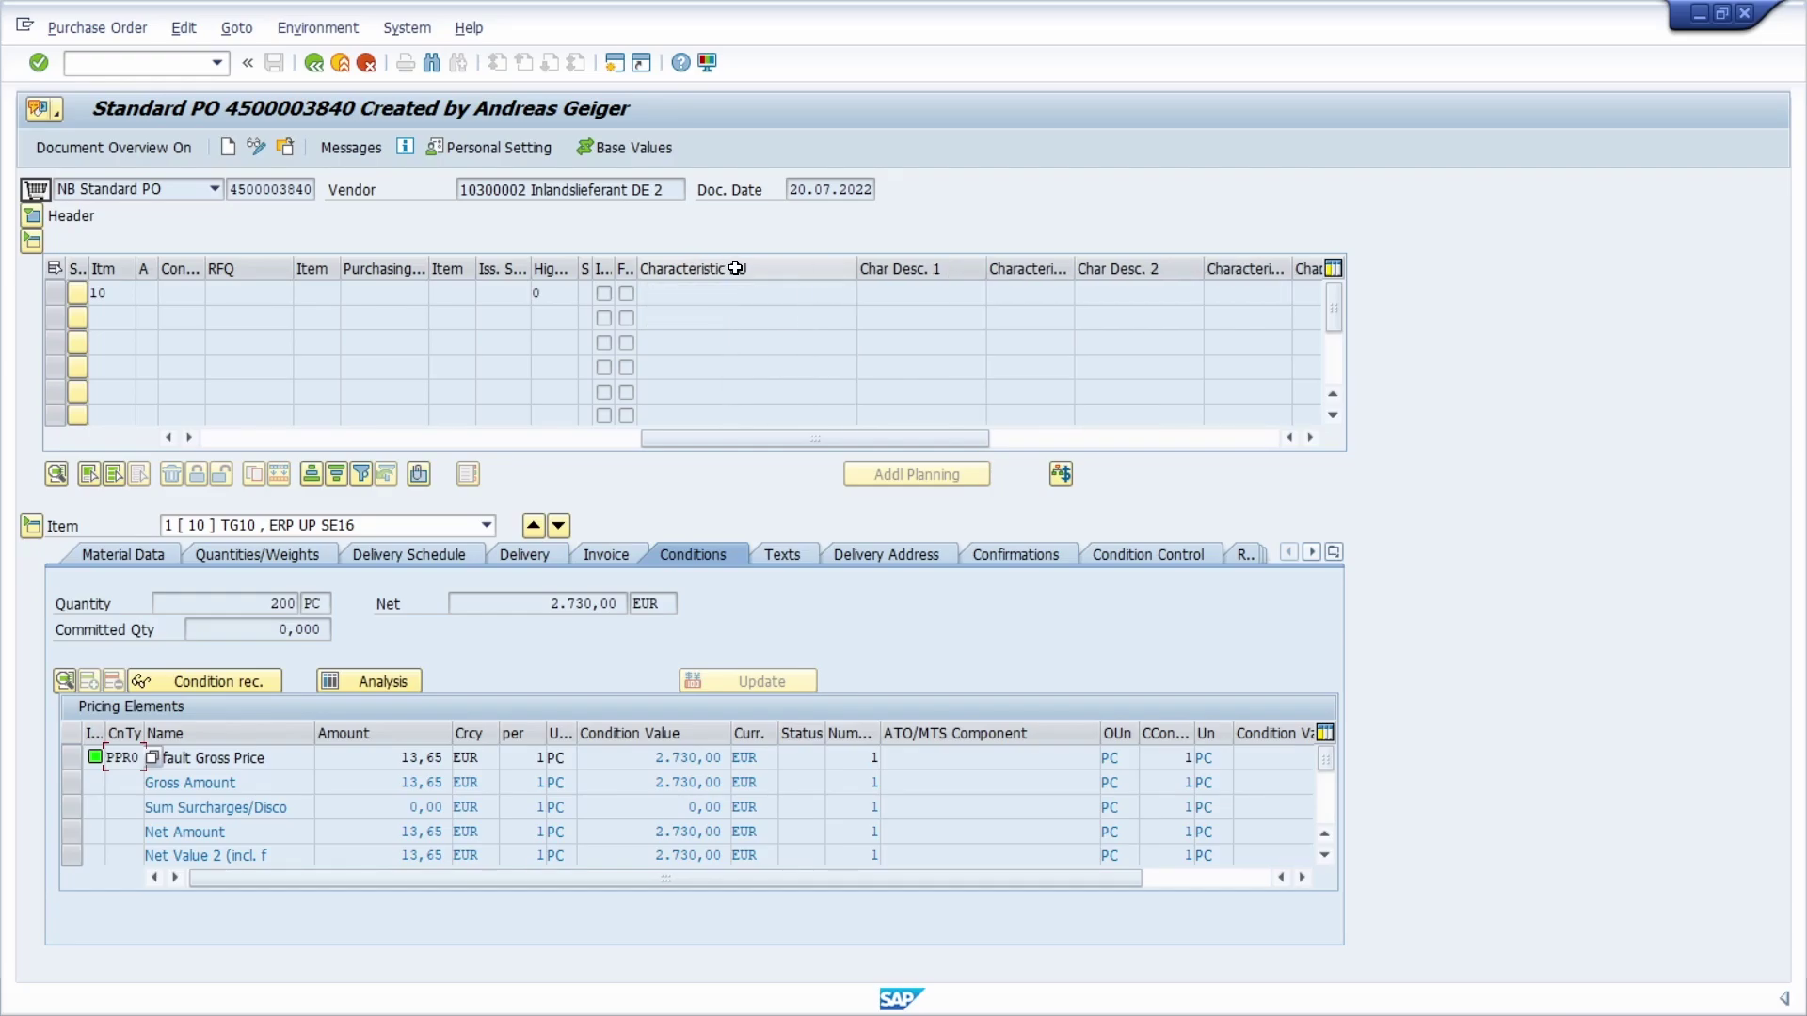